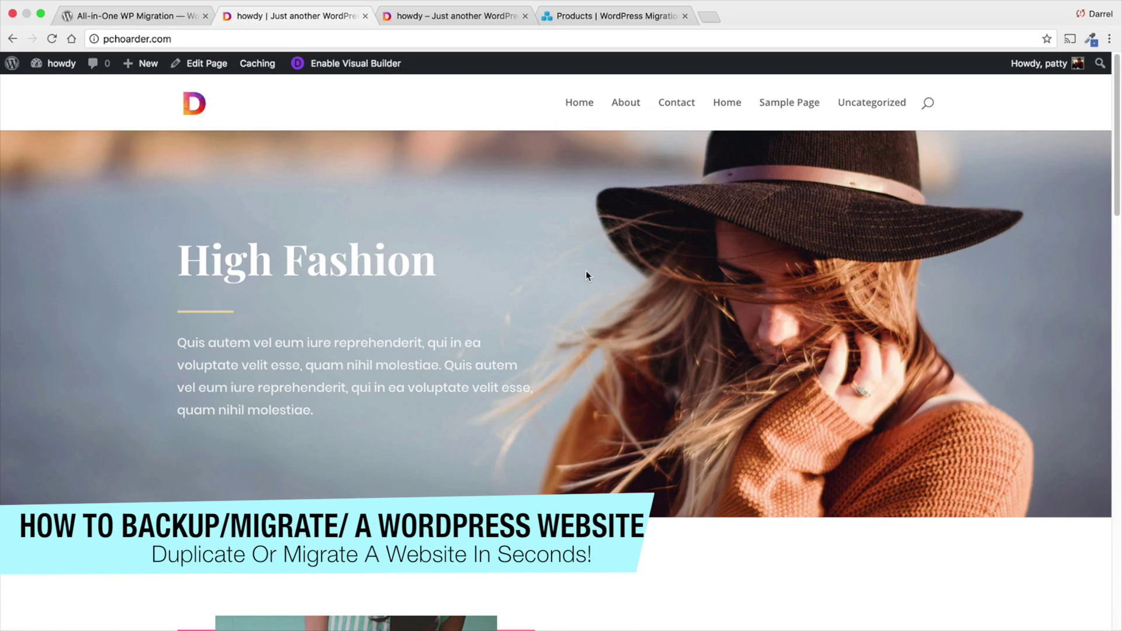
Step: Scroll the pchoarder.com fashion home page and compare it with the plain 99gigahertz.com site
scroll(442, 369, "down", 3)
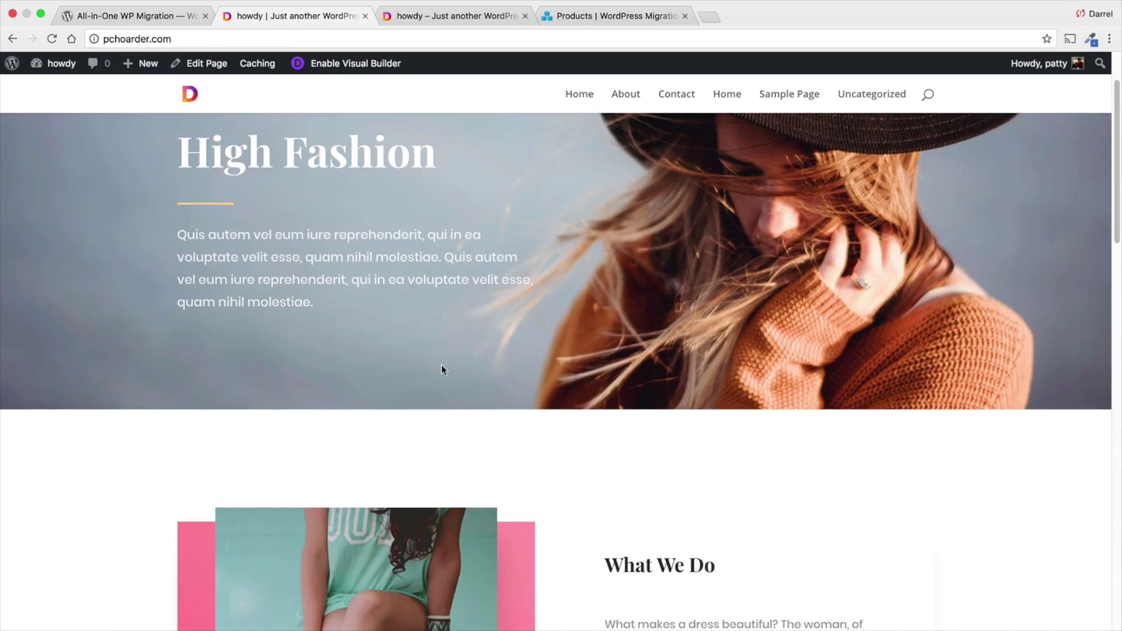
scroll(441, 356, "up", 3)
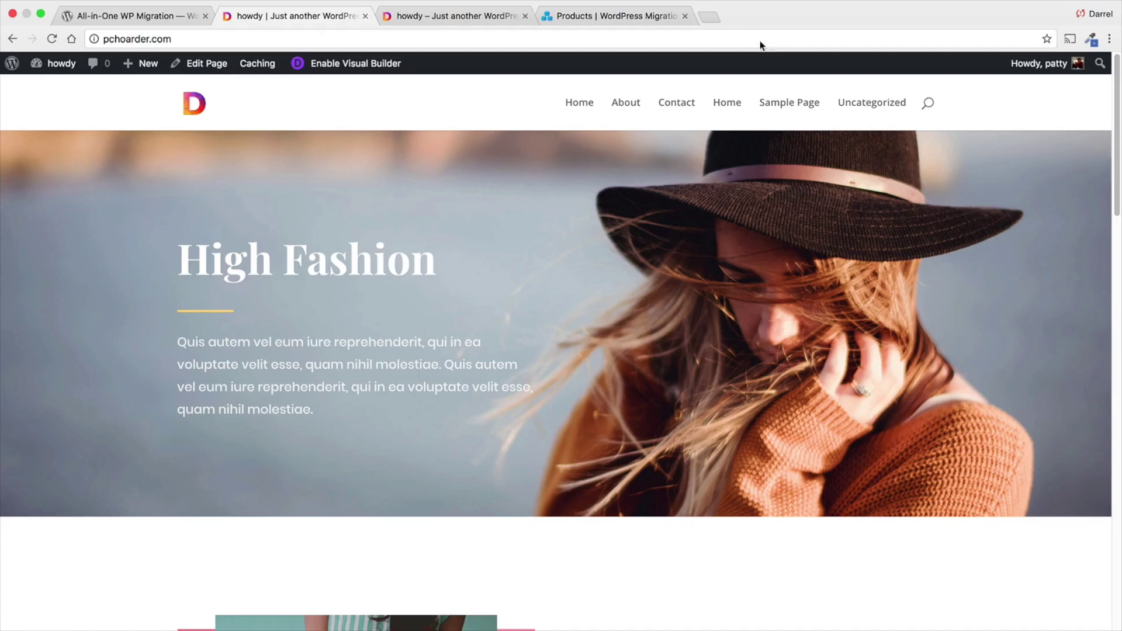
left_click(444, 17)
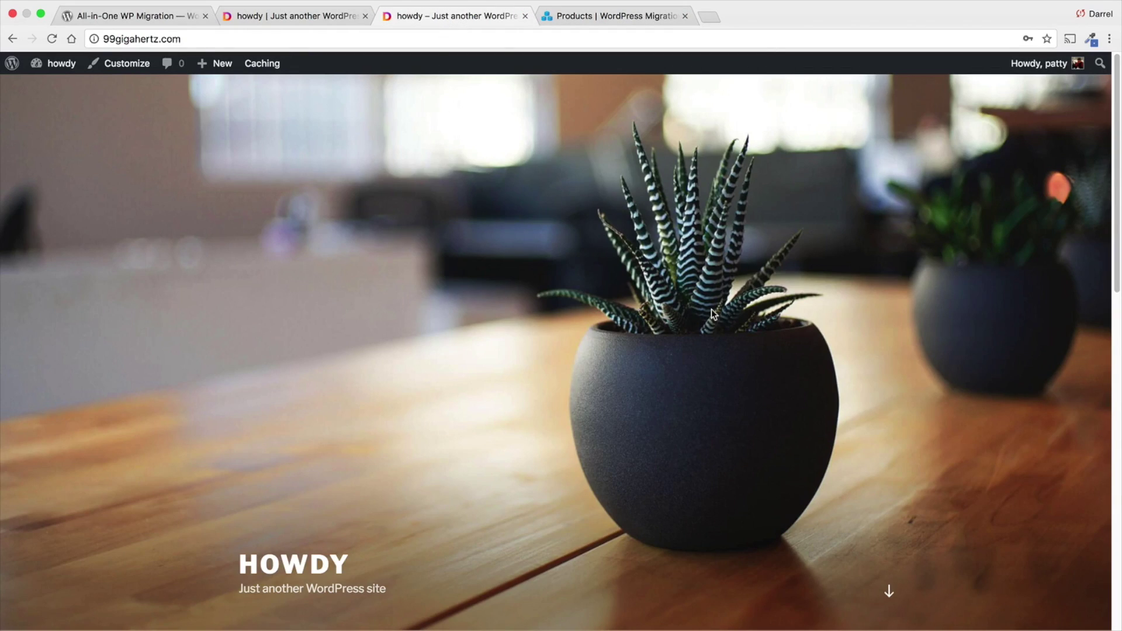
left_click(312, 24)
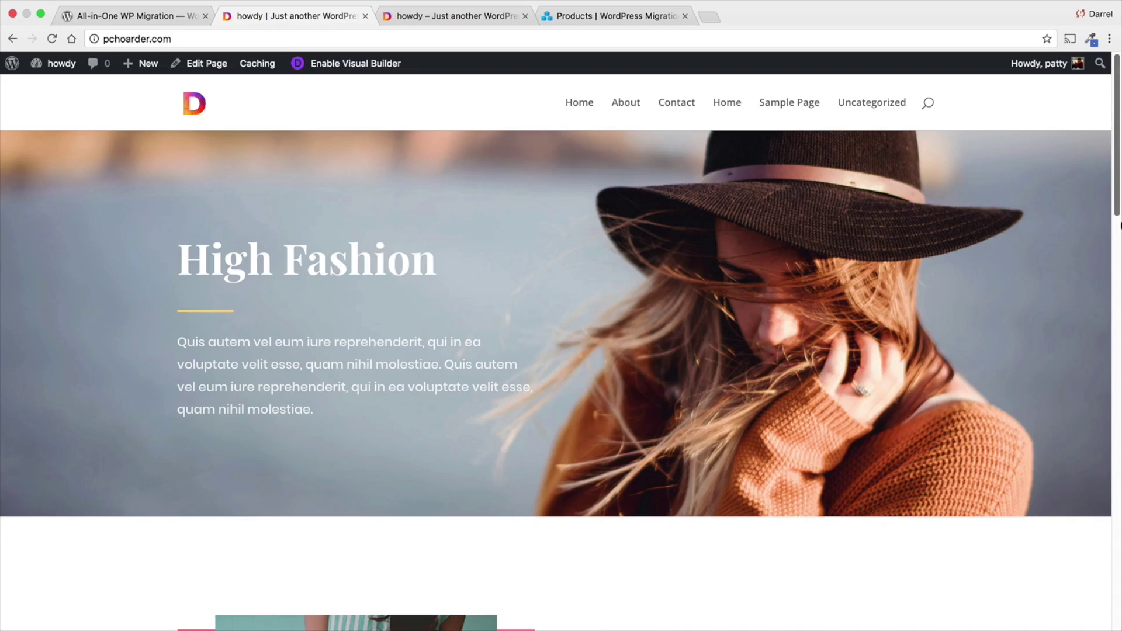
left_click_drag(1120, 201, 1080, 188)
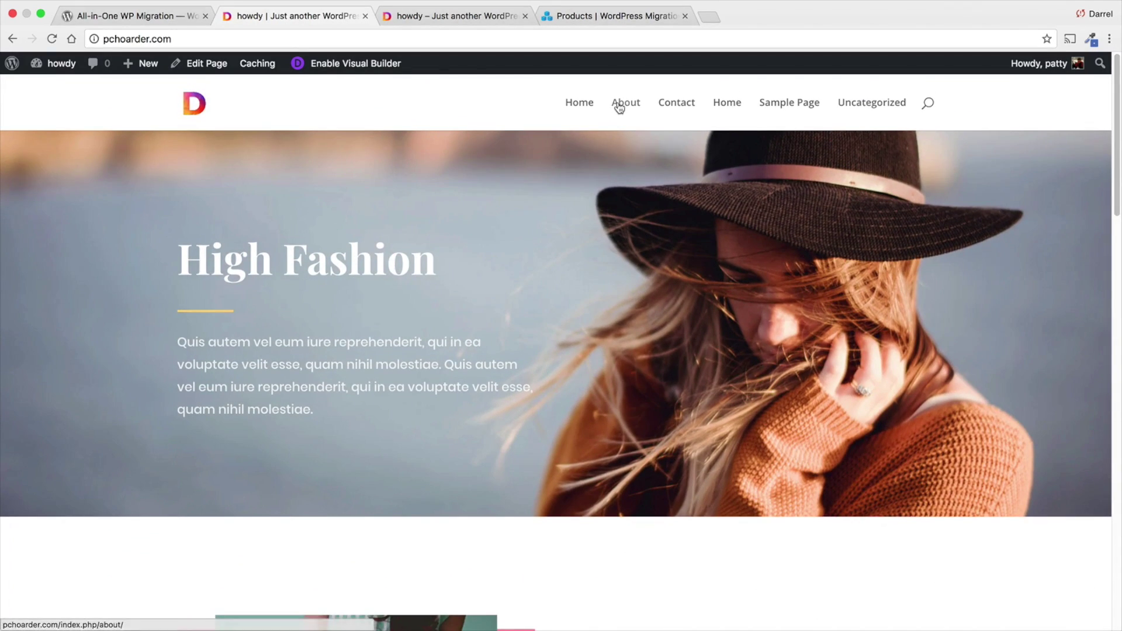
Step: Open the fashion site's About Us page and scroll through its sections
left_click(620, 105)
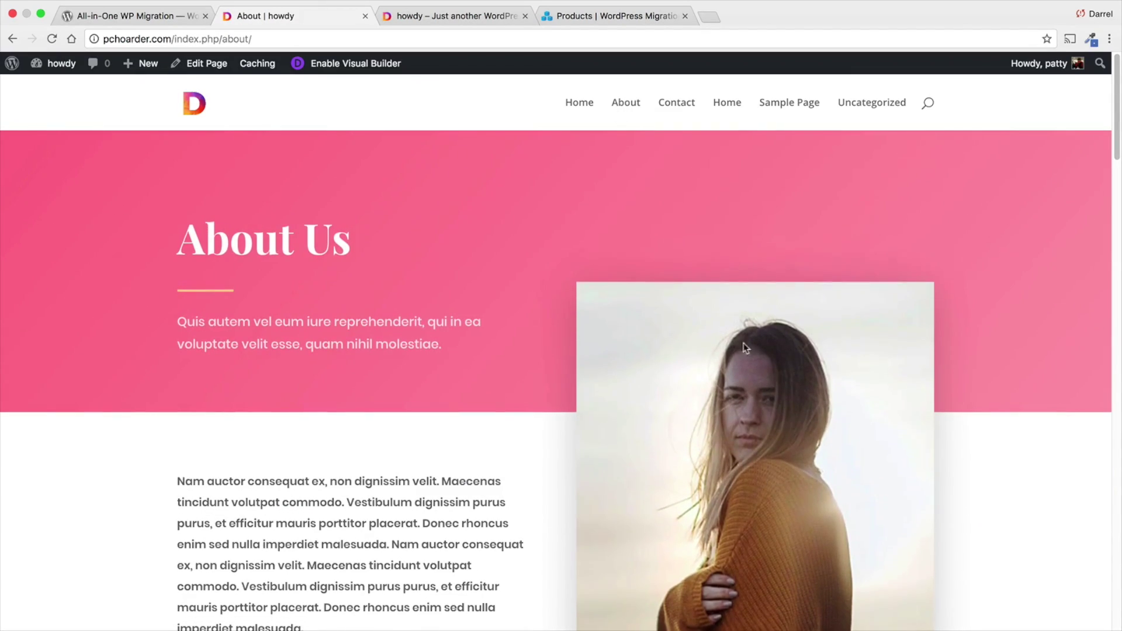
scroll(593, 425, "down", 3)
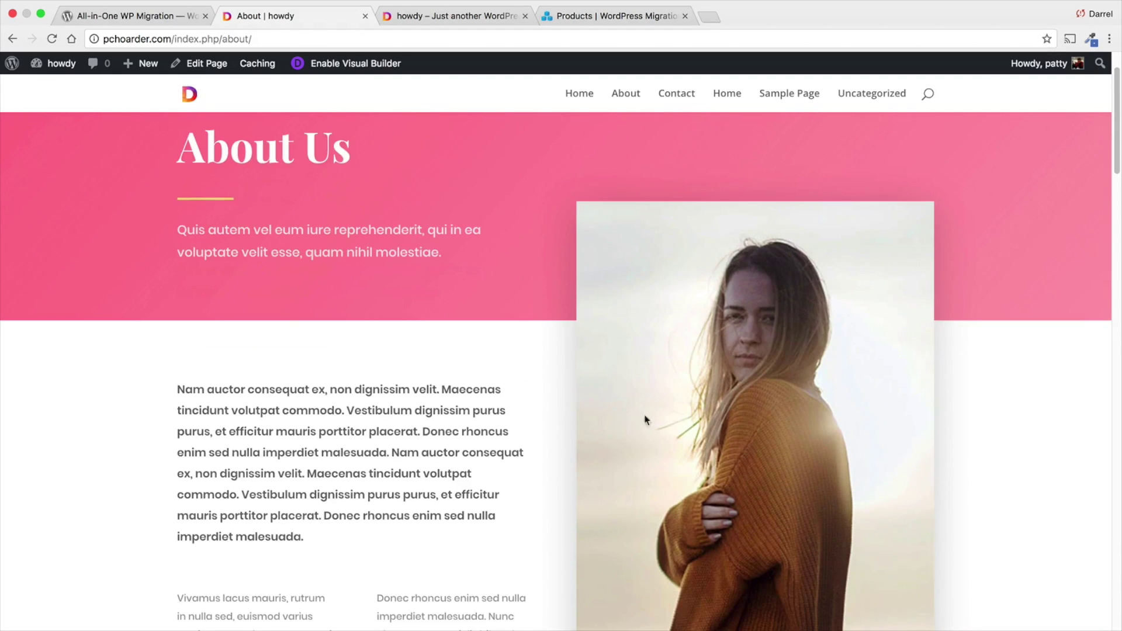
left_click_drag(1116, 128, 30, 30)
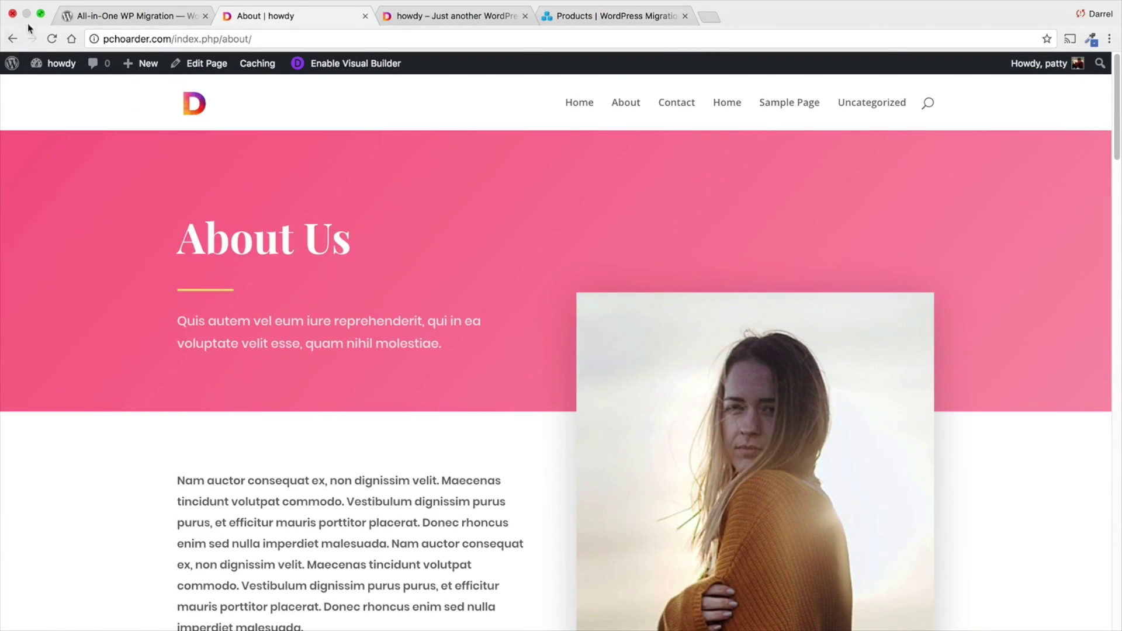
Step: Revisit the fashion site's About and home pages, then the 99gigahertz.com homepage
left_click(127, 18)
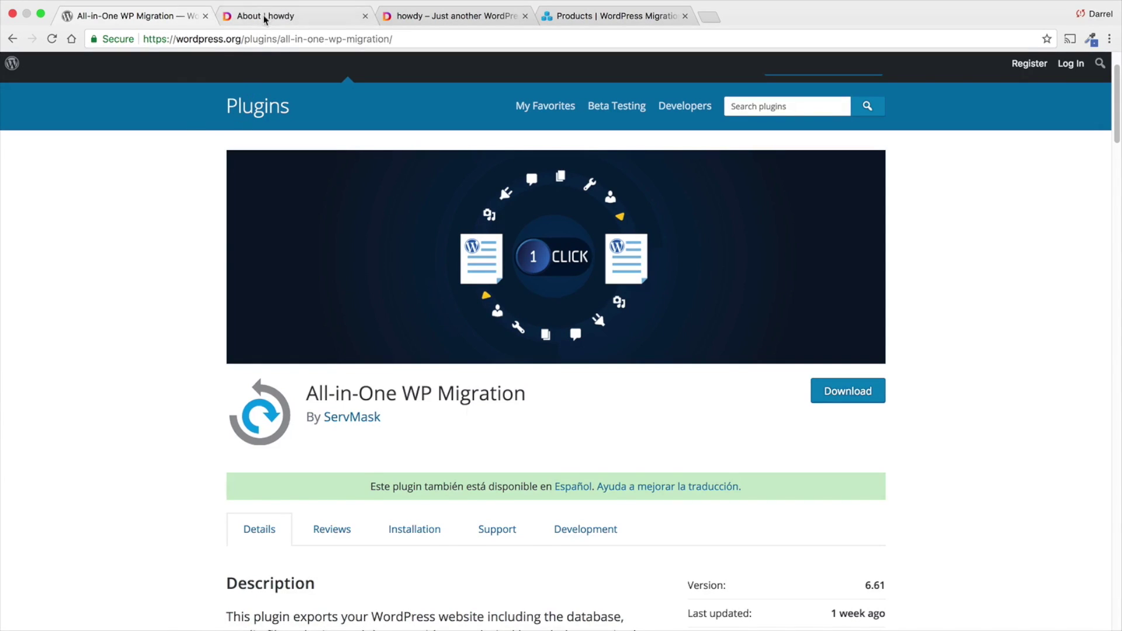
left_click(292, 17)
left_click(568, 106)
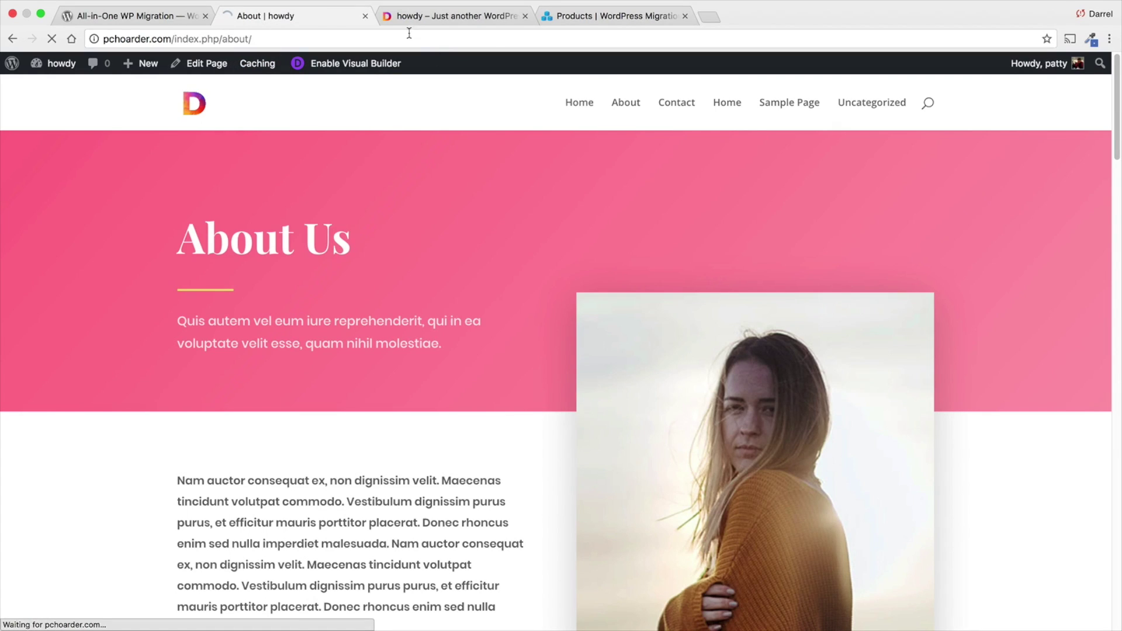
left_click(413, 18)
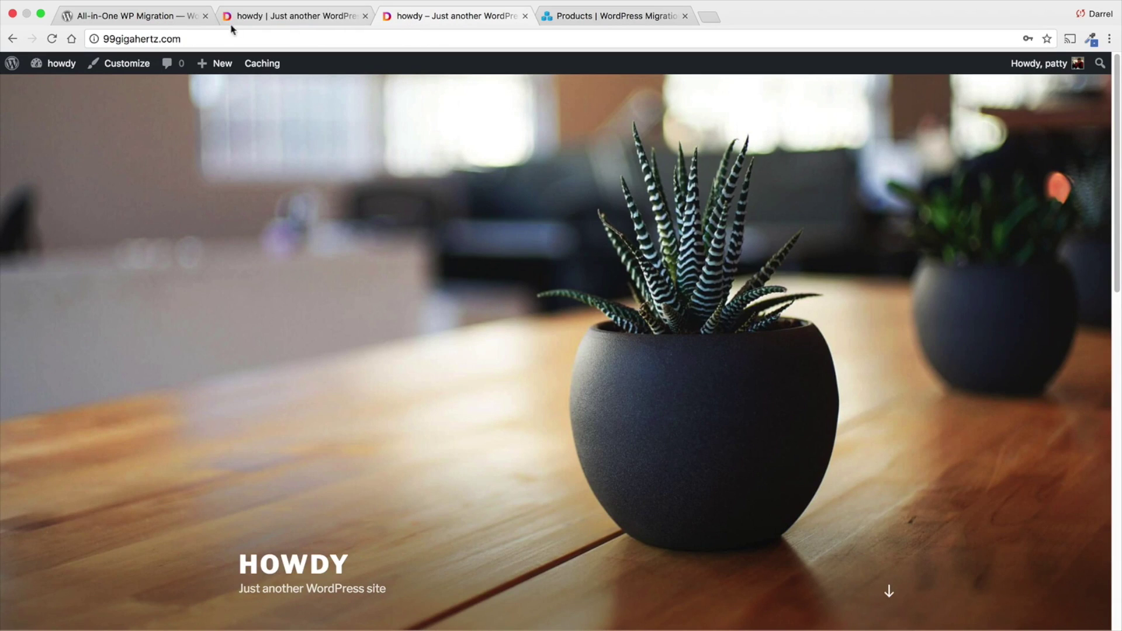
Step: Scroll through the All-in-One WP Migration page's description, version 6.61 details and ratings
left_click(157, 21)
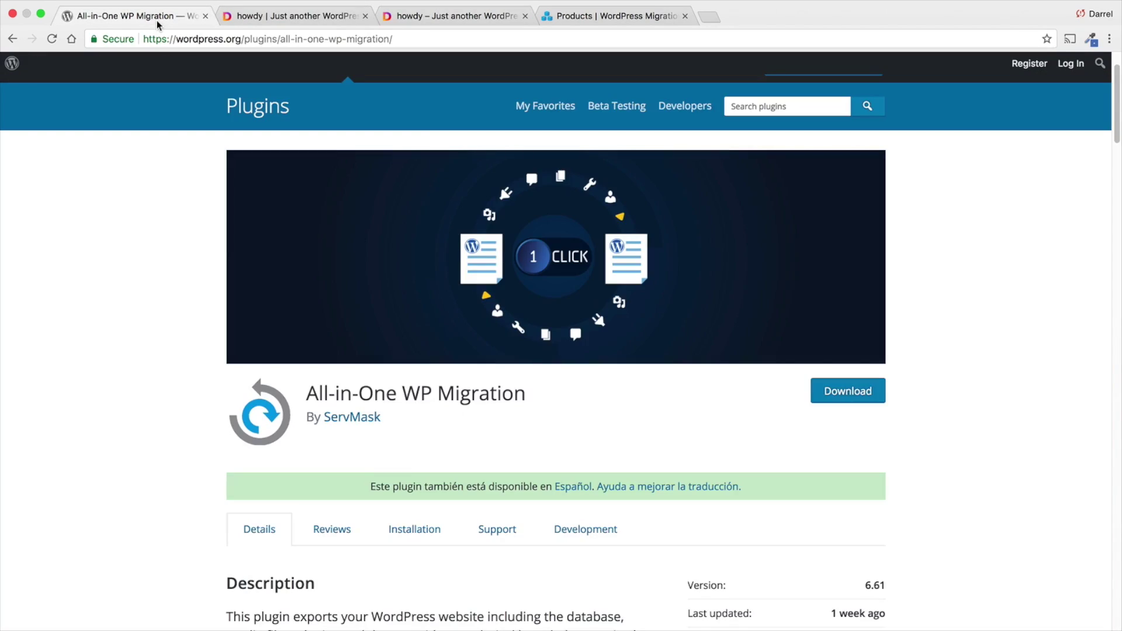
scroll(199, 331, "down", 4)
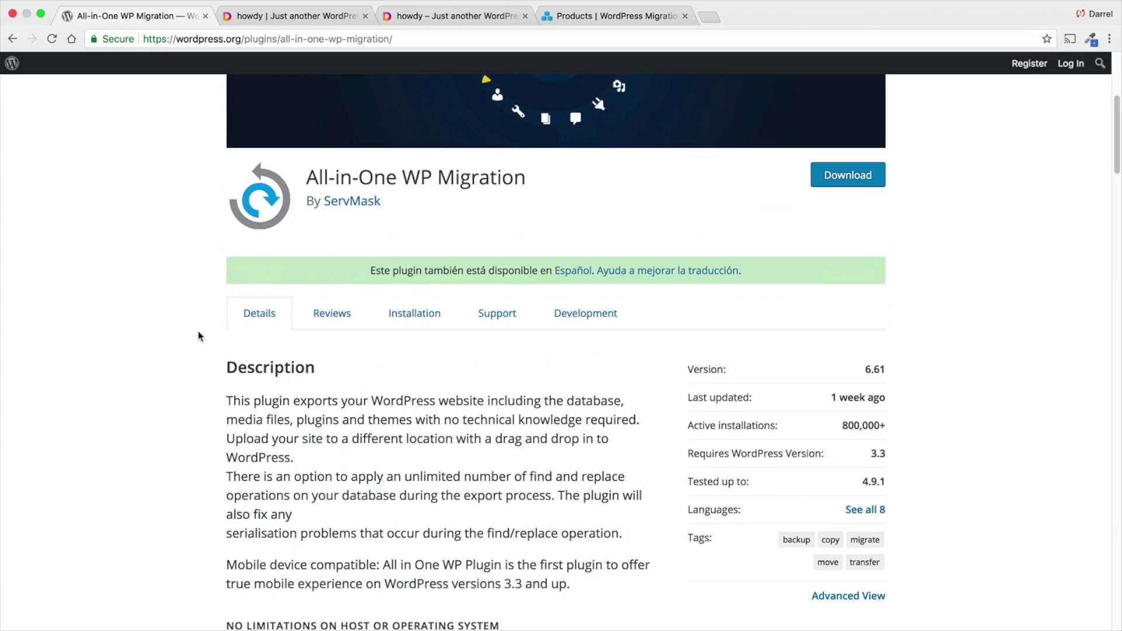
scroll(198, 332, "down", 5)
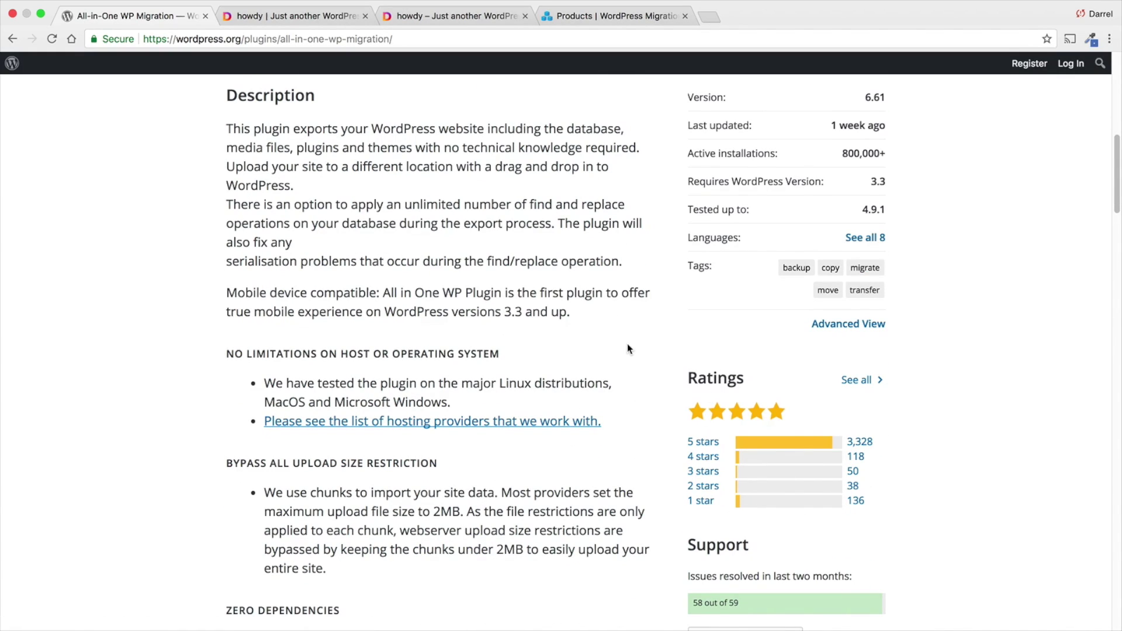
scroll(627, 344, "up", 1)
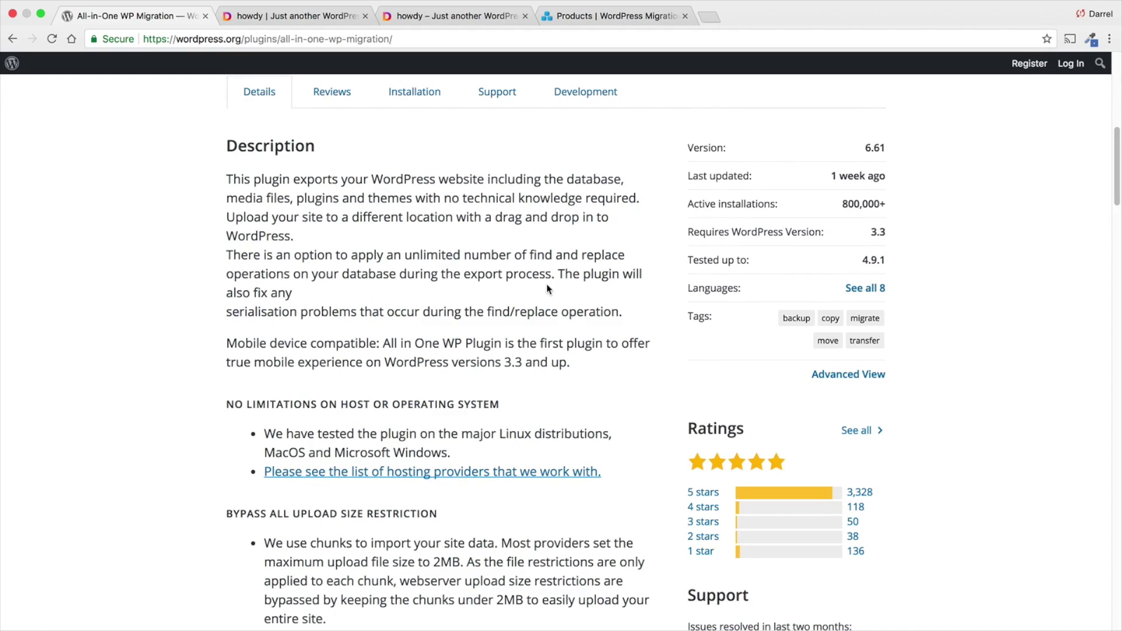
scroll(549, 291, "up", 5)
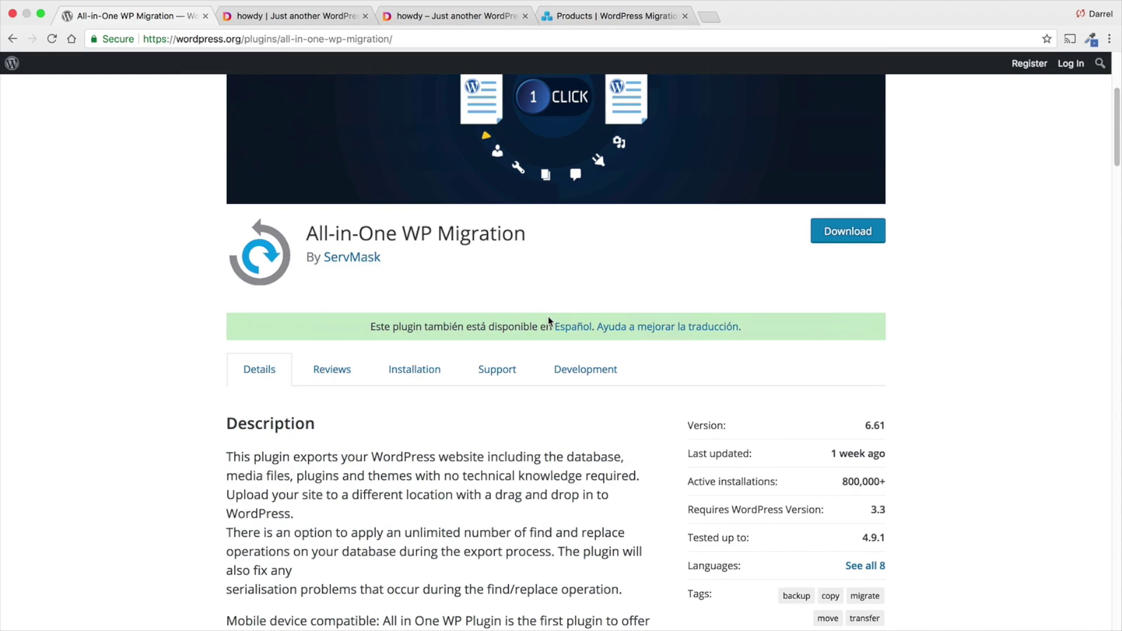
scroll(542, 307, "up", 3)
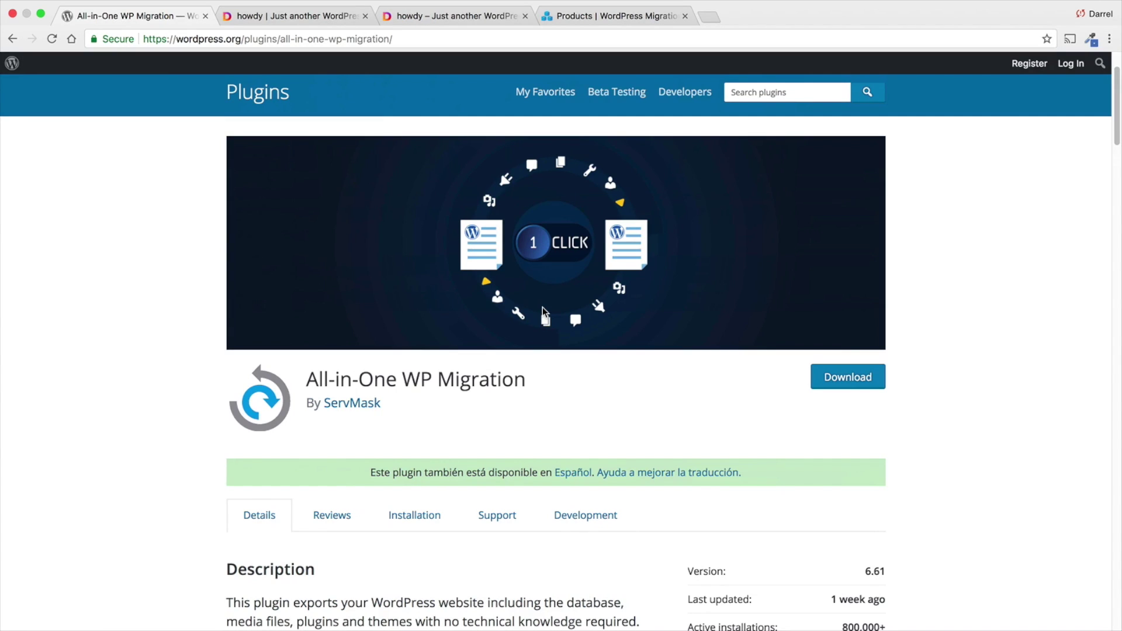
scroll(542, 307, "up", 2)
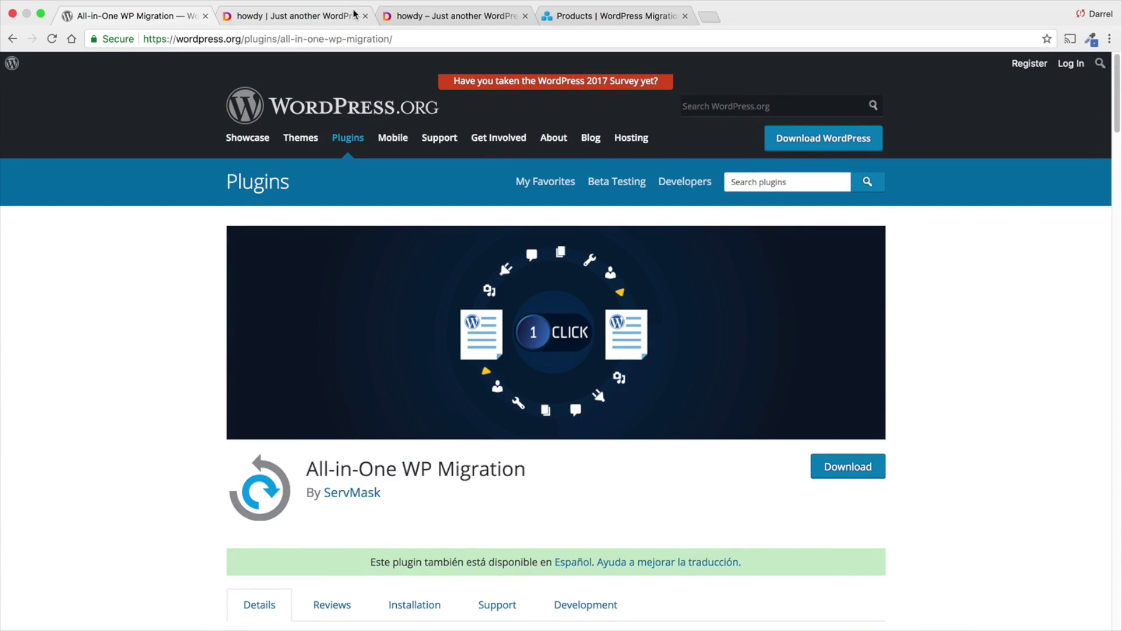
Step: Go from the pchoarder.com front end to its admin Dashboard, then Plugins > Add New
left_click(315, 18)
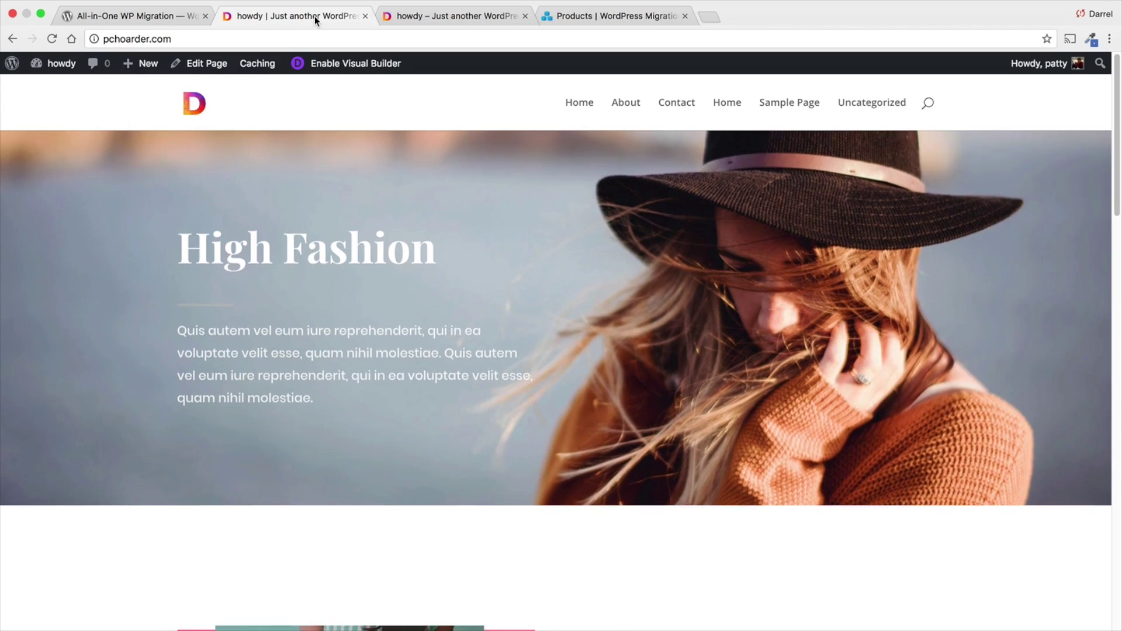
mouse_move(56, 64)
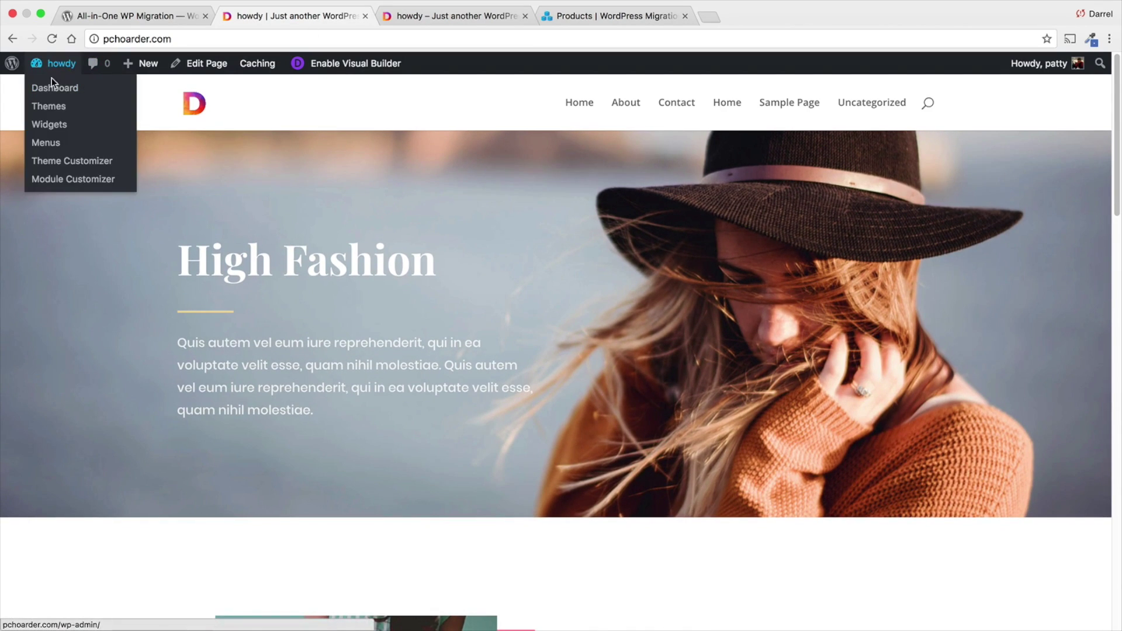
left_click(52, 86)
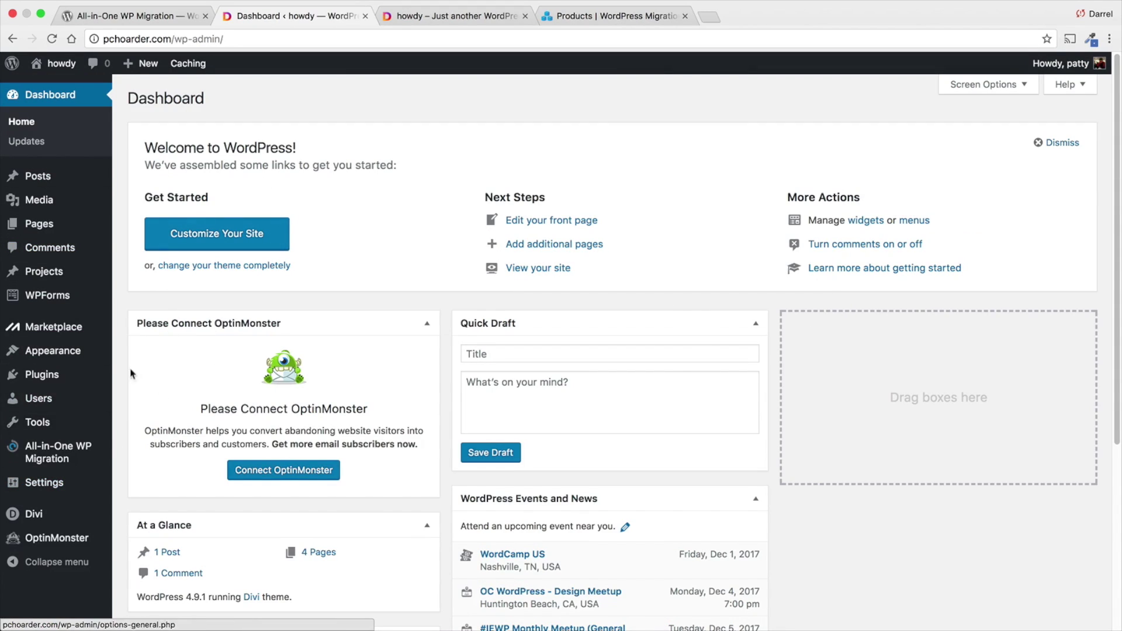
mouse_move(67, 378)
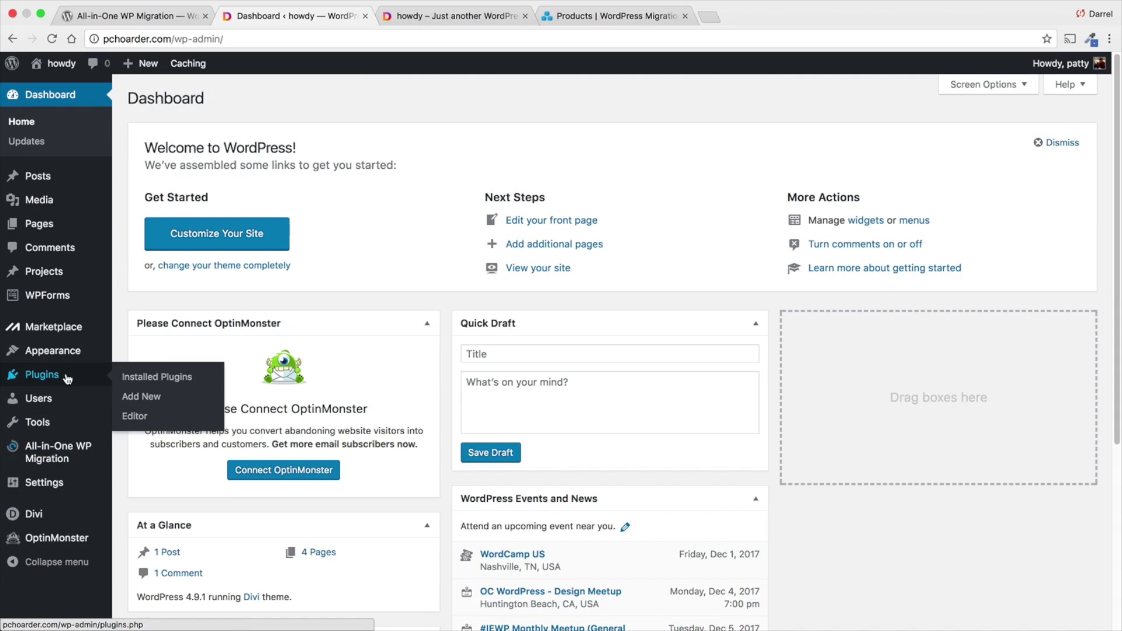
left_click(133, 397)
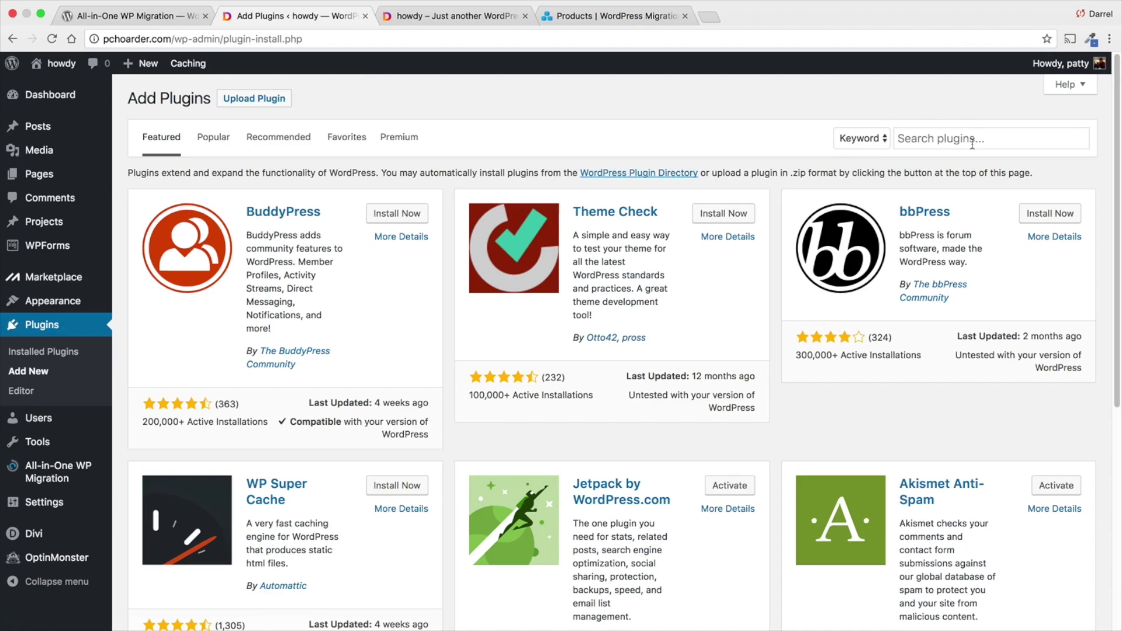
Step: Search plugins for 'migration' and check All-in-One WP Migration is already active
left_click(972, 138)
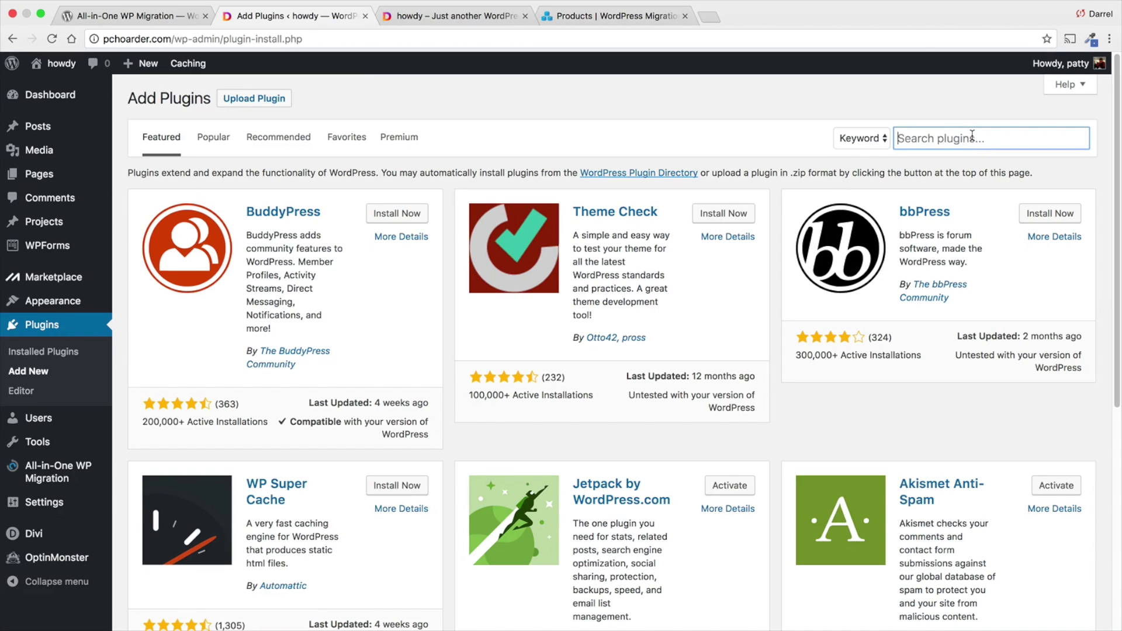
type("migr")
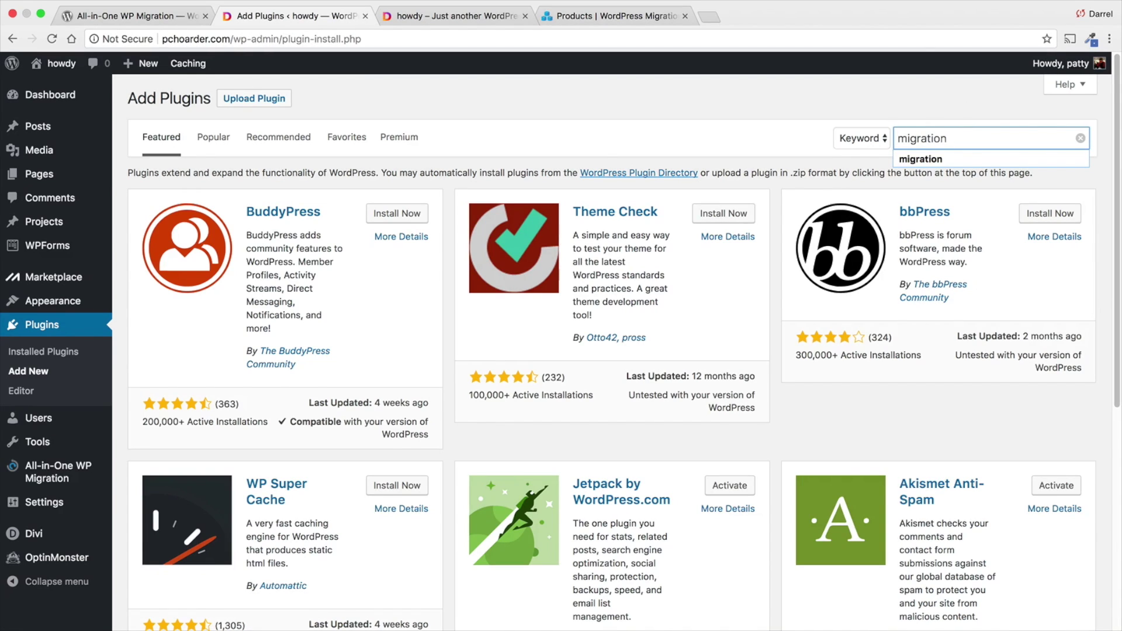
type("ation")
key("Return")
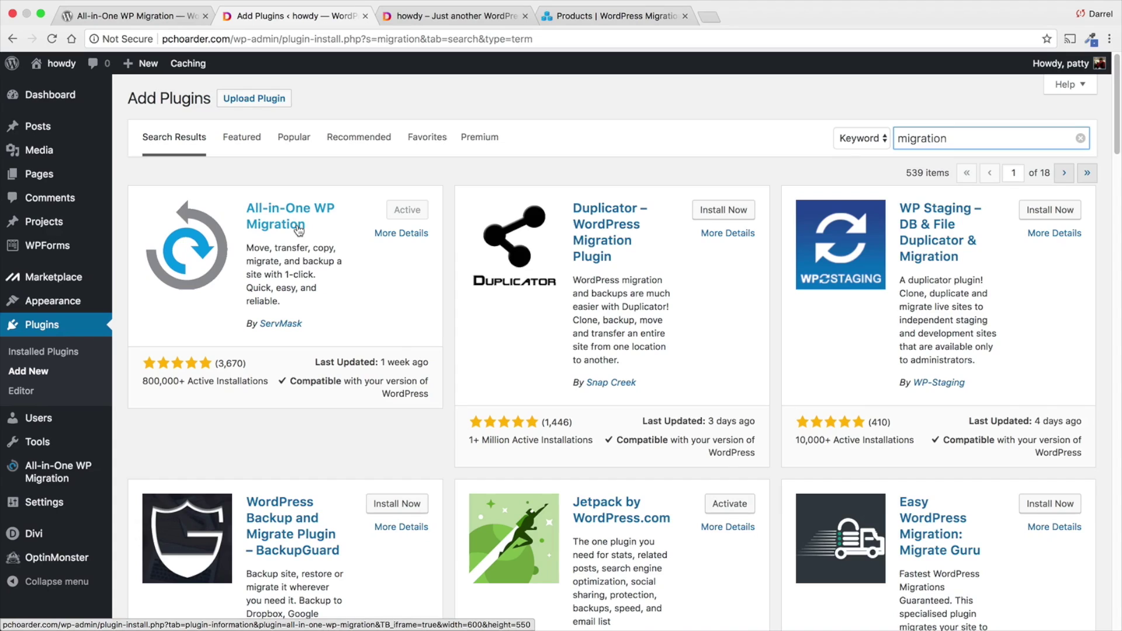
mouse_move(72, 476)
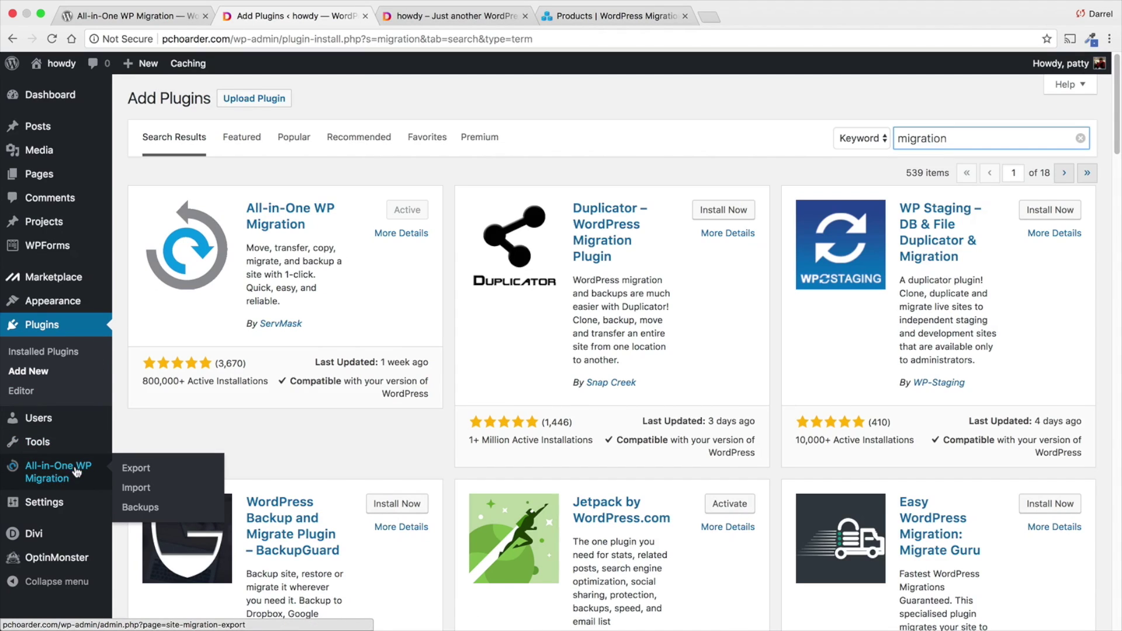
Step: On pchoarder.com's Export Site page, expand Find/Replace and list the EXPORT TO destinations
left_click(163, 470)
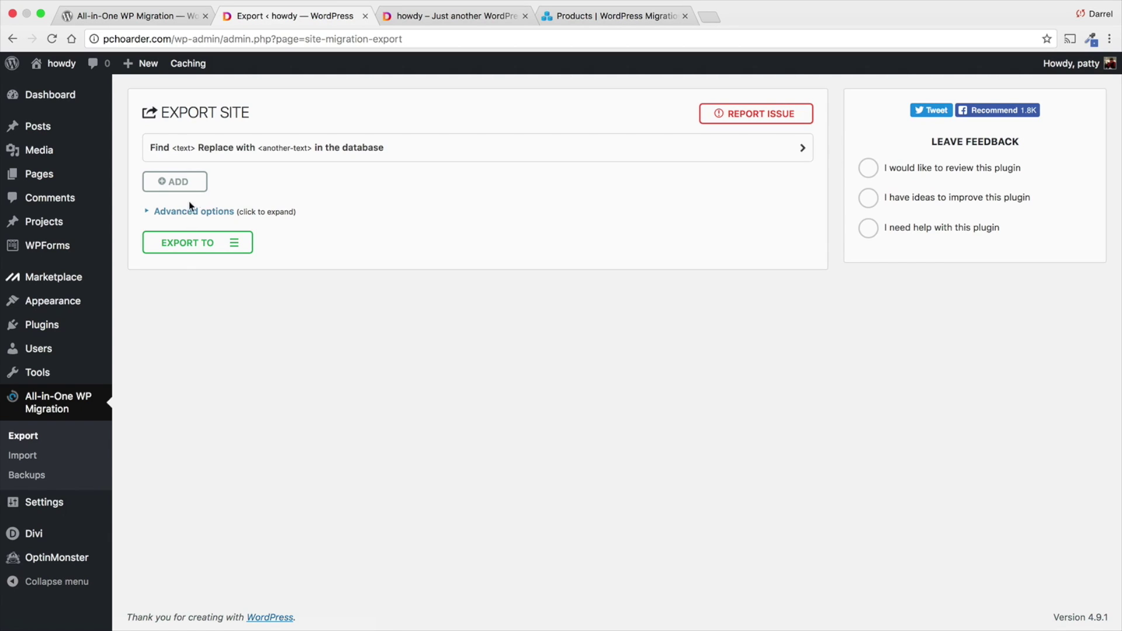
left_click(306, 149)
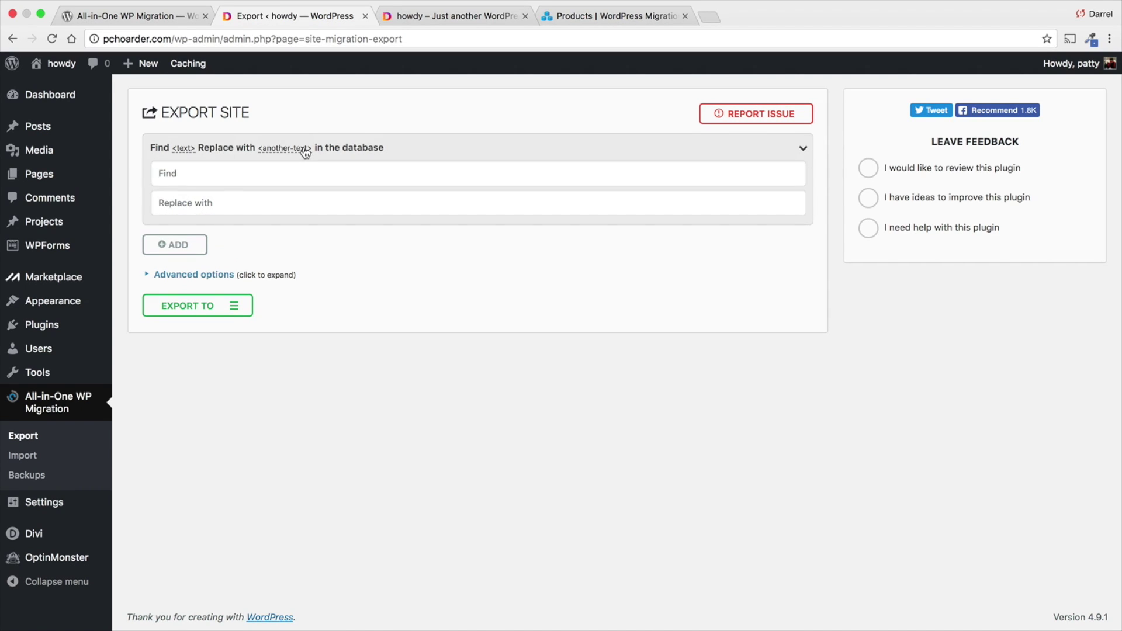
left_click(306, 170)
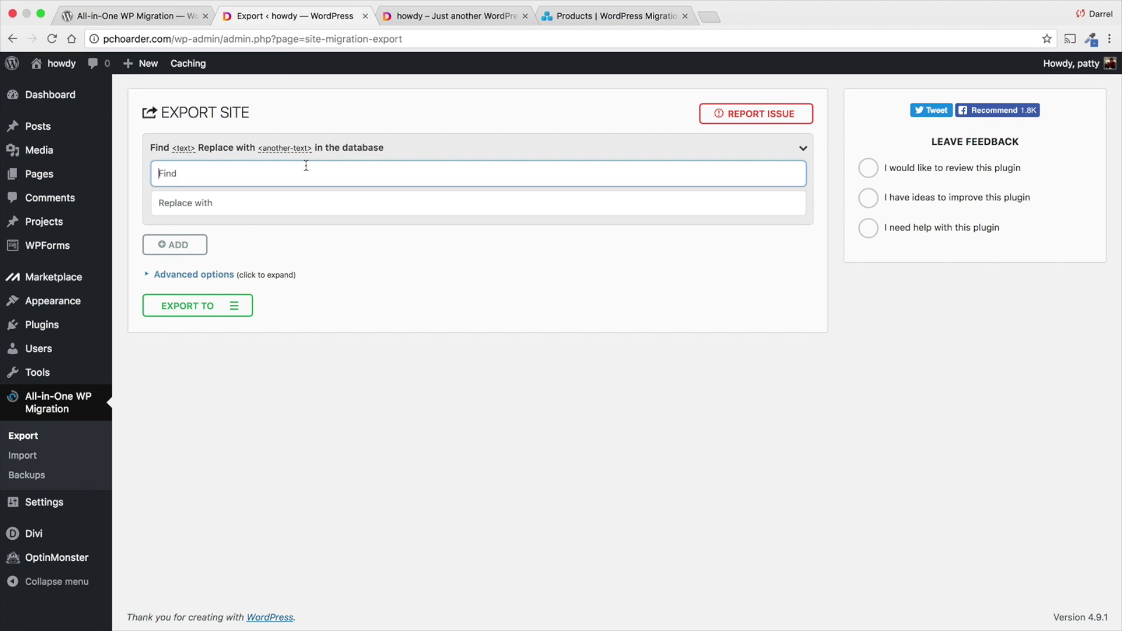
left_click(244, 311)
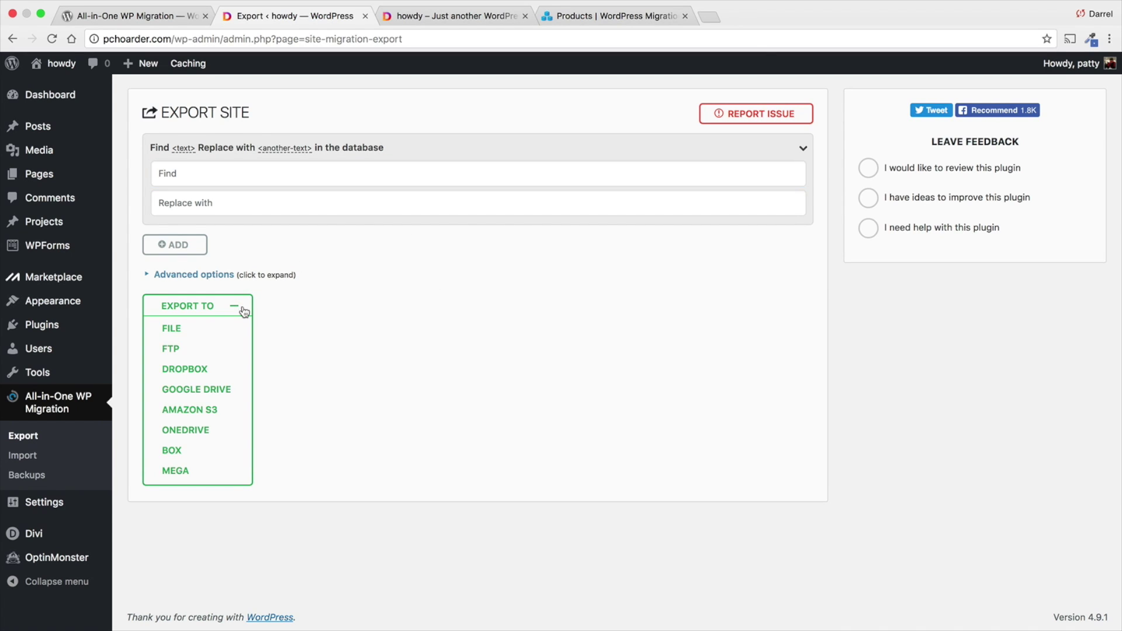
Step: Export pchoarder.com to a File and download the 111 MB .wpress backup
left_click(186, 329)
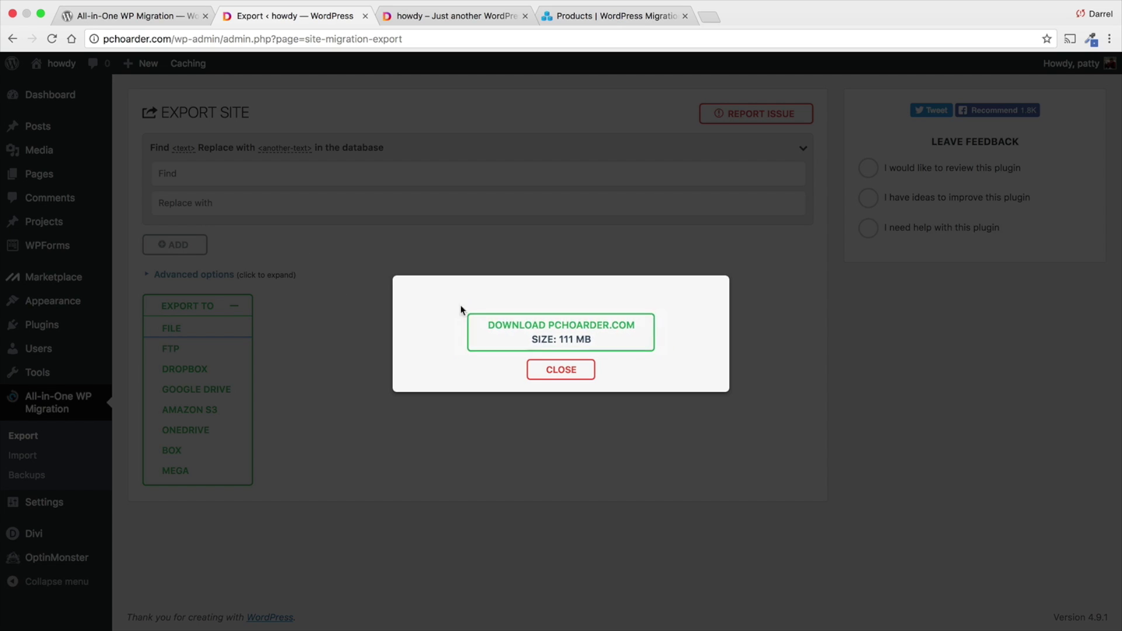
left_click(593, 339)
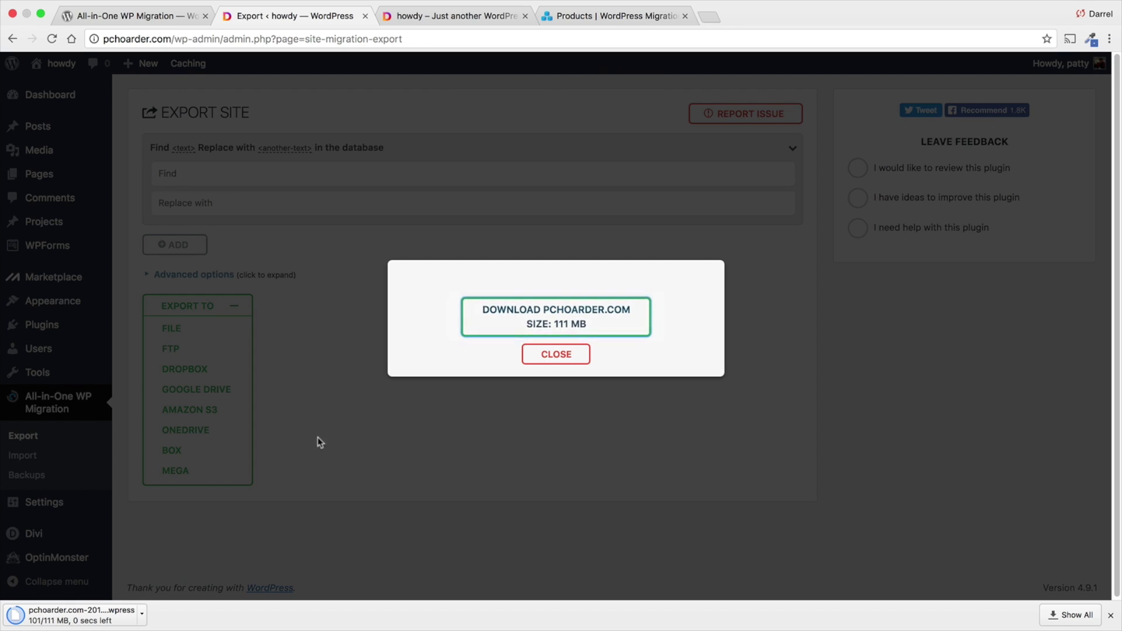
left_click(538, 353)
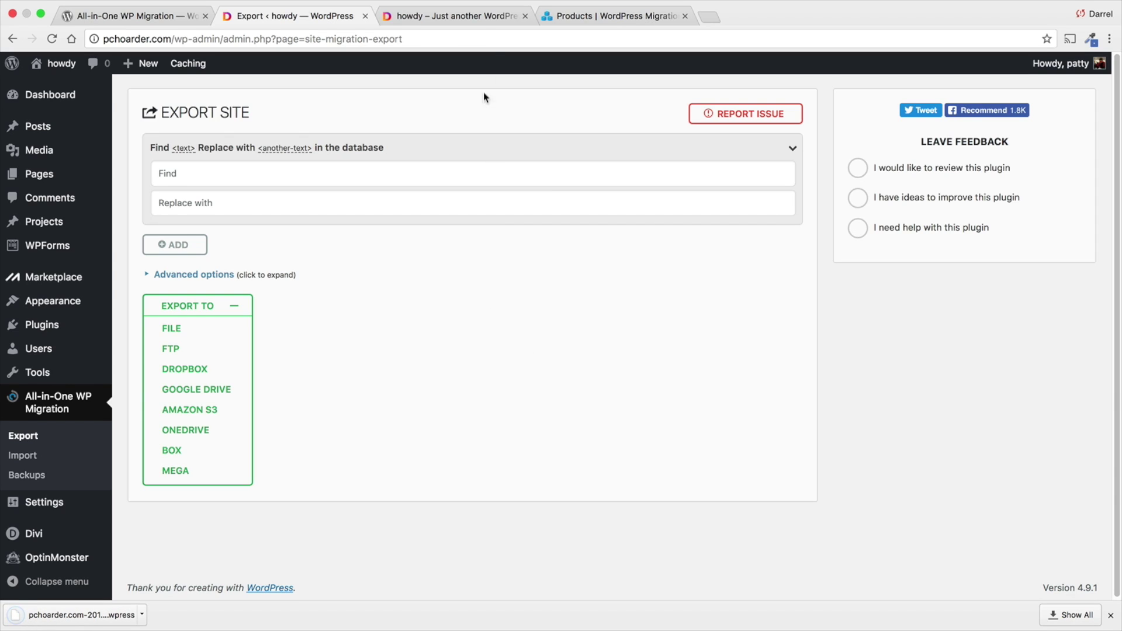
Step: On the 99gigahertz.com admin, go to Plugins > Add New and search for 'migr'
left_click(469, 16)
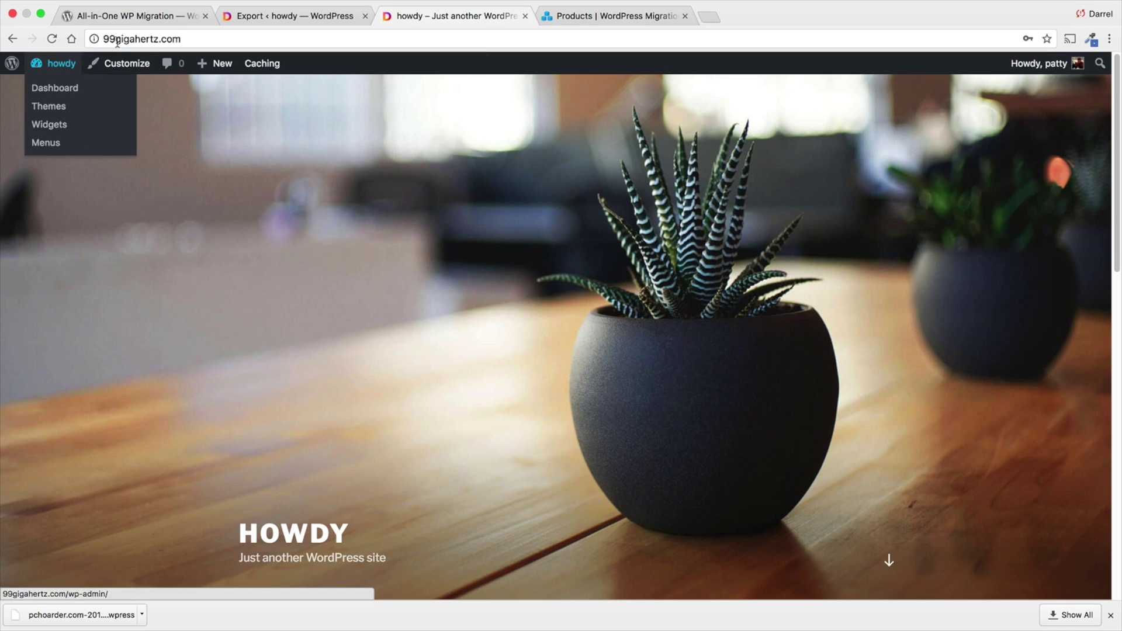
mouse_move(61, 64)
left_click(65, 88)
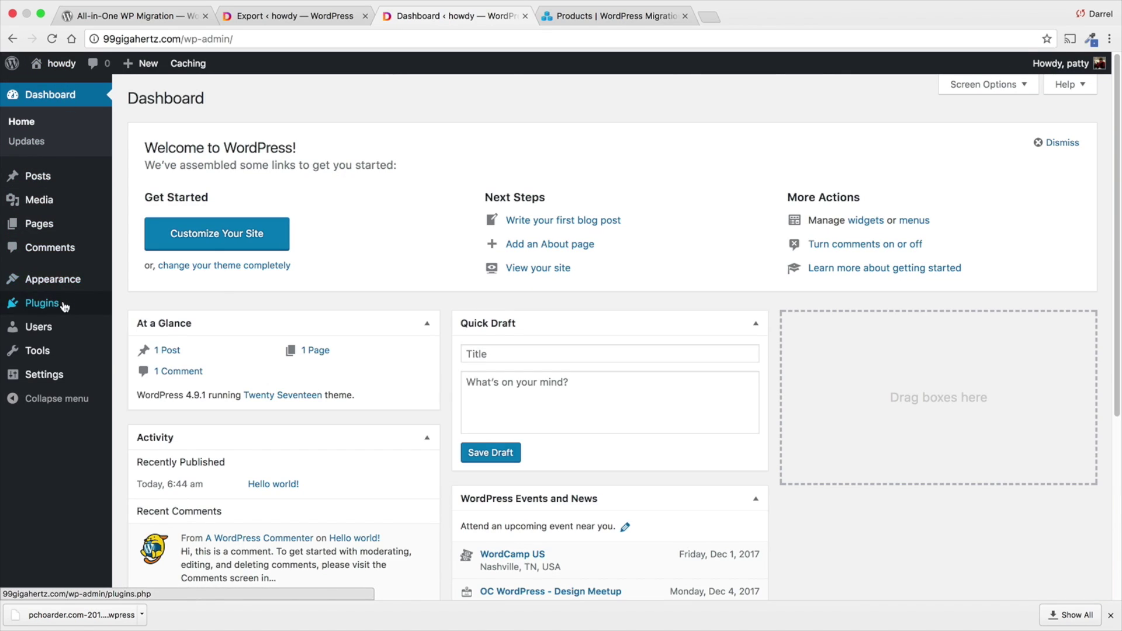
mouse_move(66, 306)
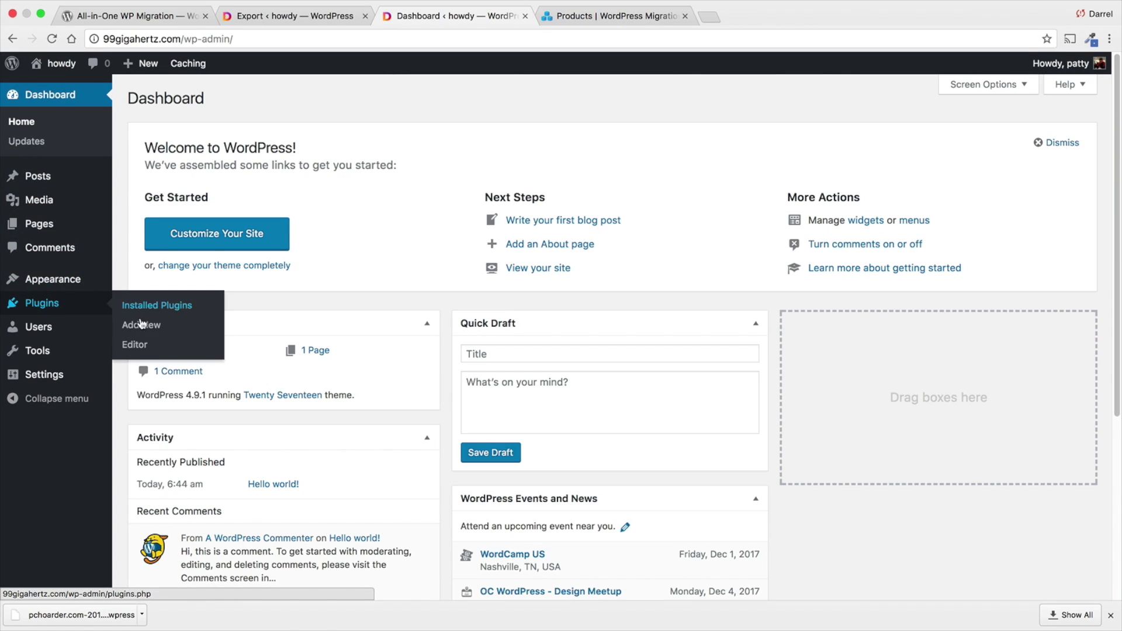
left_click(141, 324)
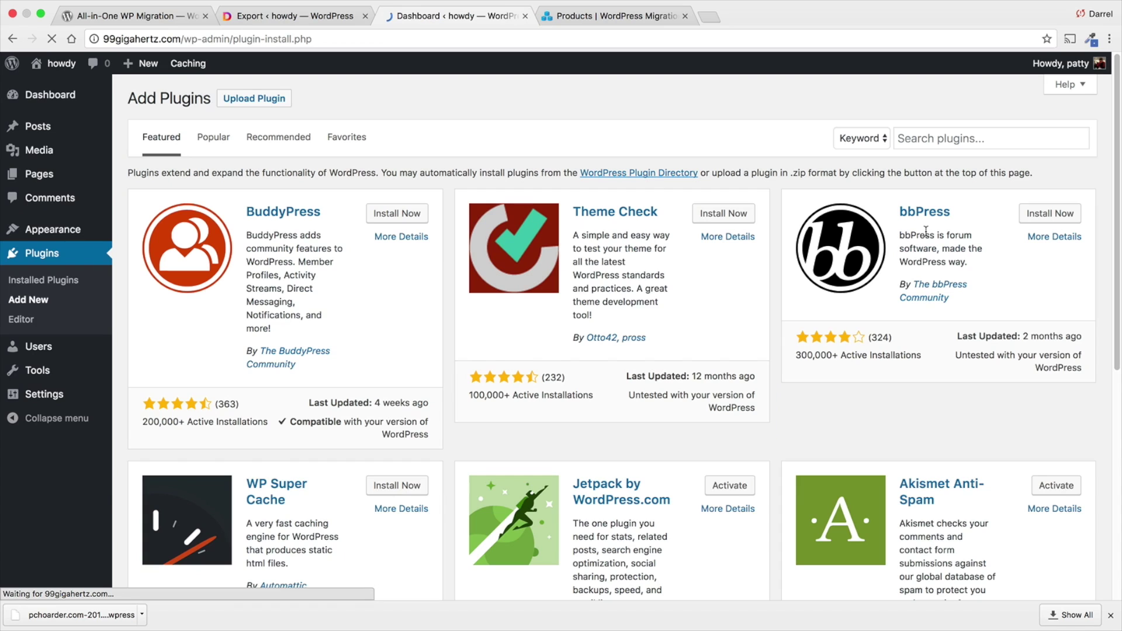
left_click(946, 145)
type("migration")
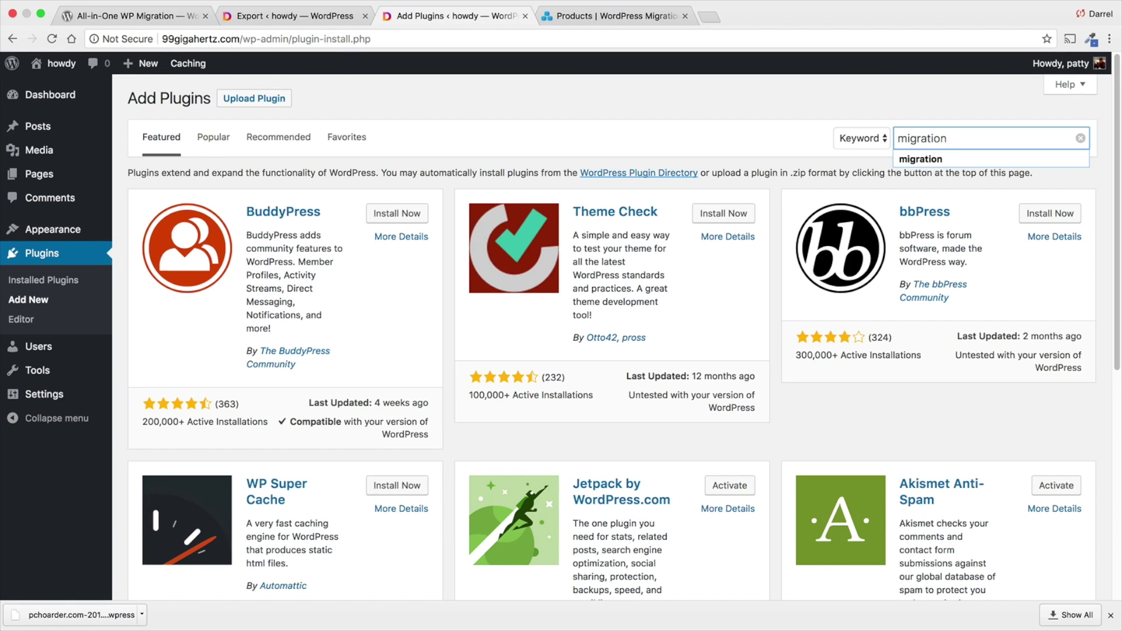
key("Return")
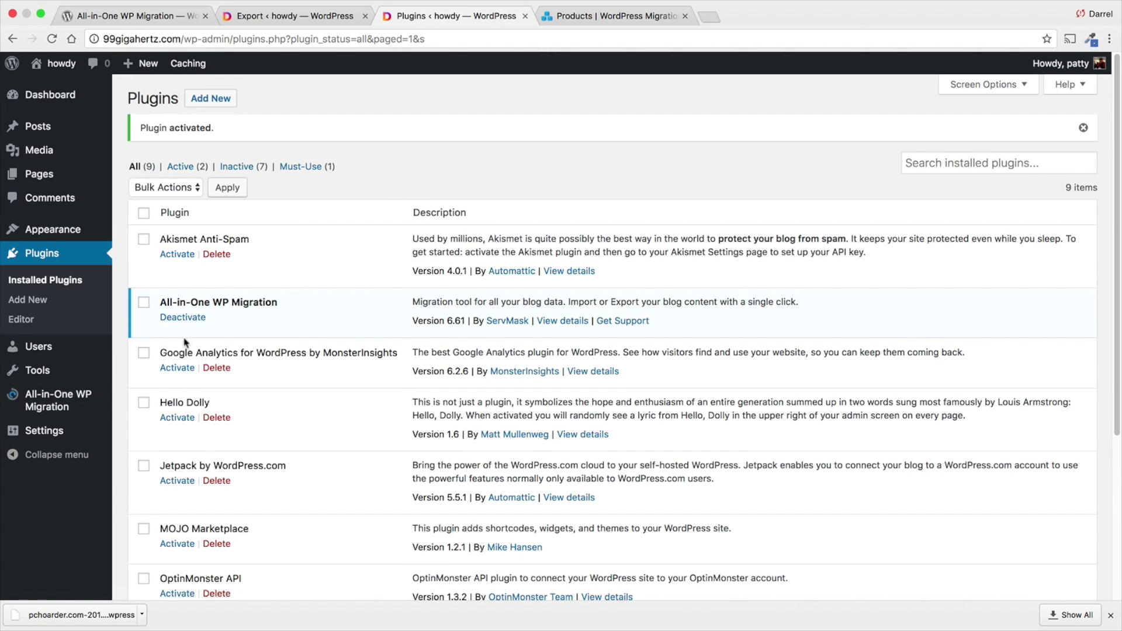
Step: Open All-in-One WP Migration > Import on 99gigahertz.com and list the IMPORT FROM sources
mouse_move(62, 401)
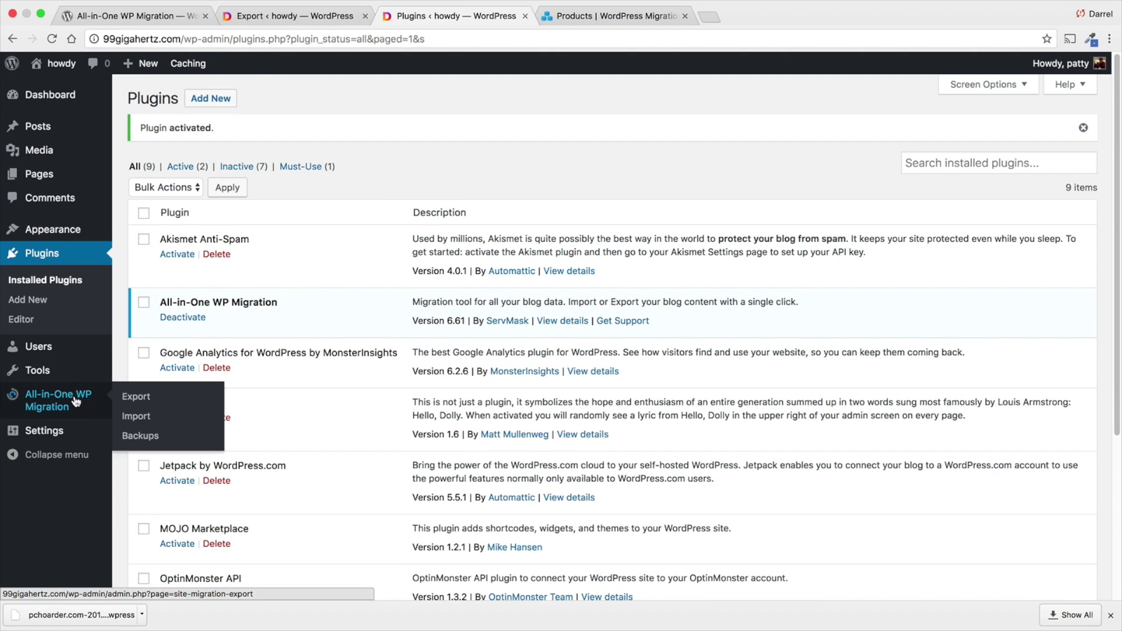
left_click(150, 419)
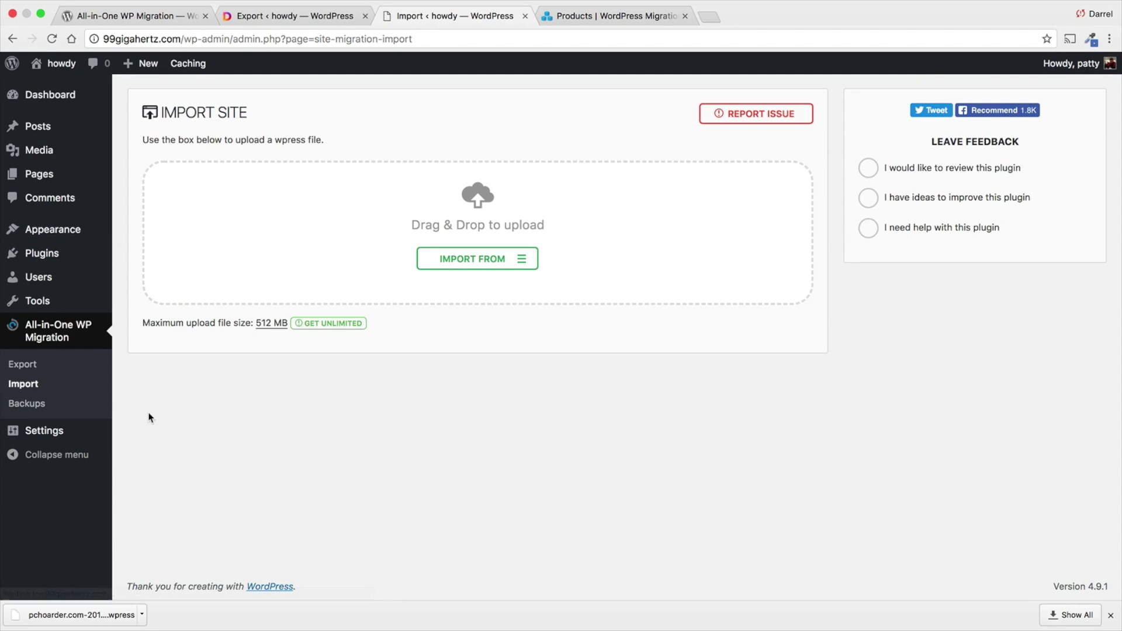
left_click(478, 261)
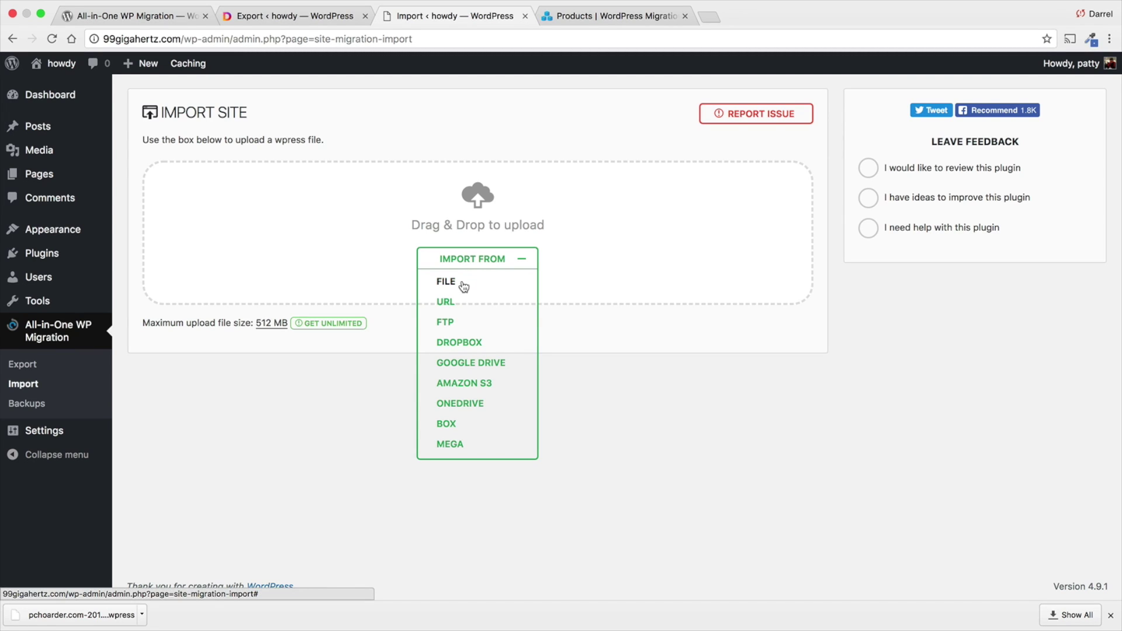
Step: Import from File, searching 'pchoarder' and uploading the newest .wpress backup
left_click(463, 285)
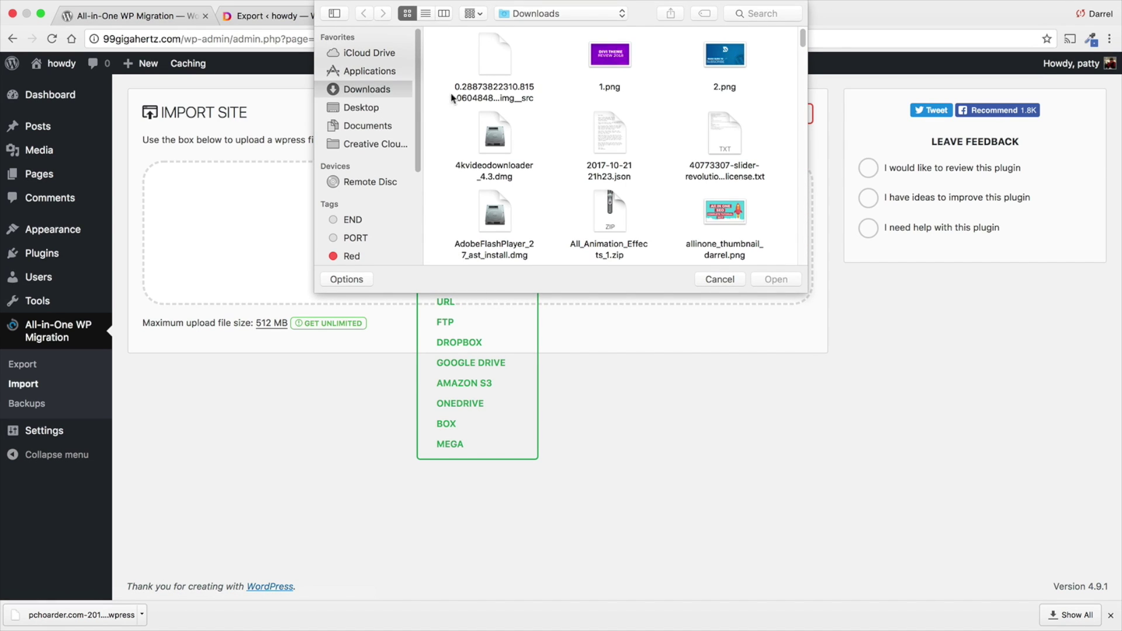
left_click(748, 13)
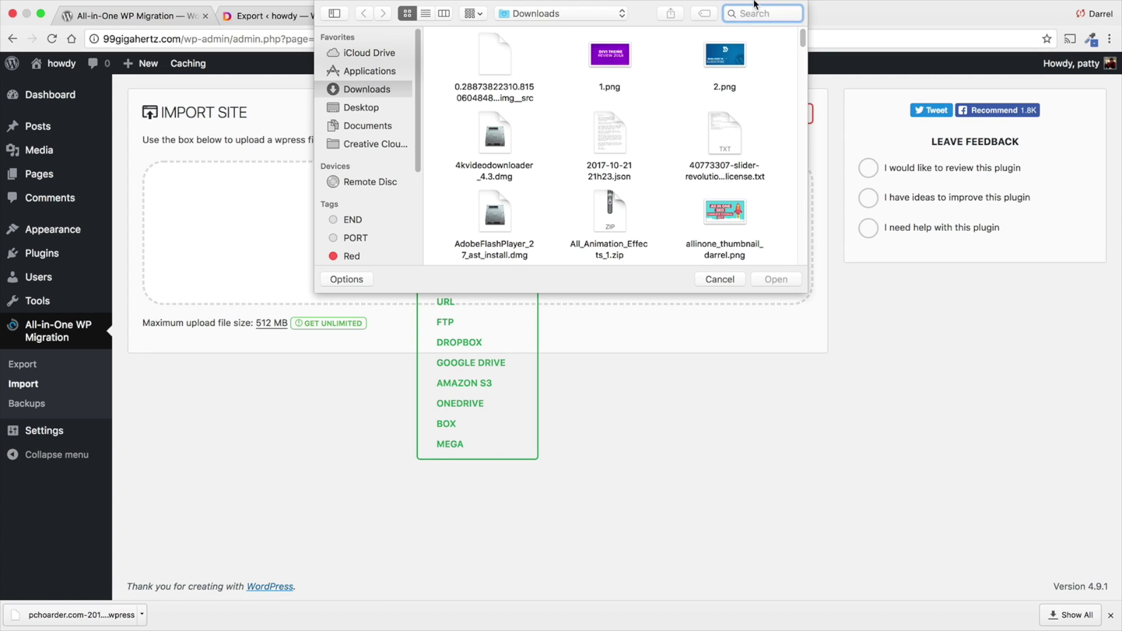
type("pchoarder")
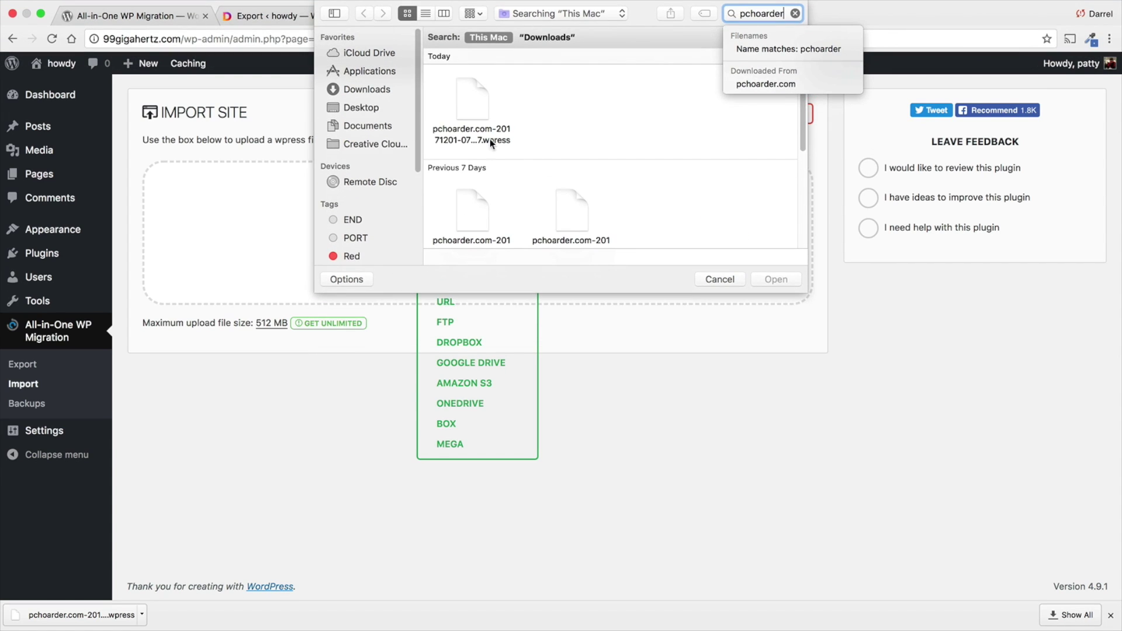
left_click(490, 136)
left_click(778, 280)
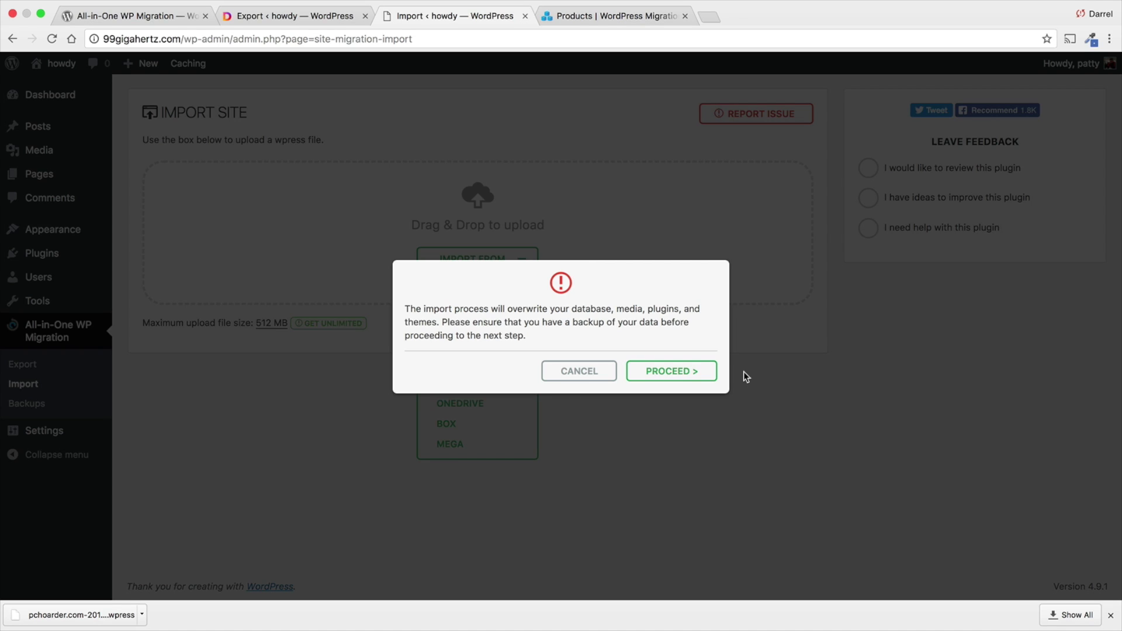
Step: Proceed past the overwrite warning so the import completes and the login page appears
left_click(667, 372)
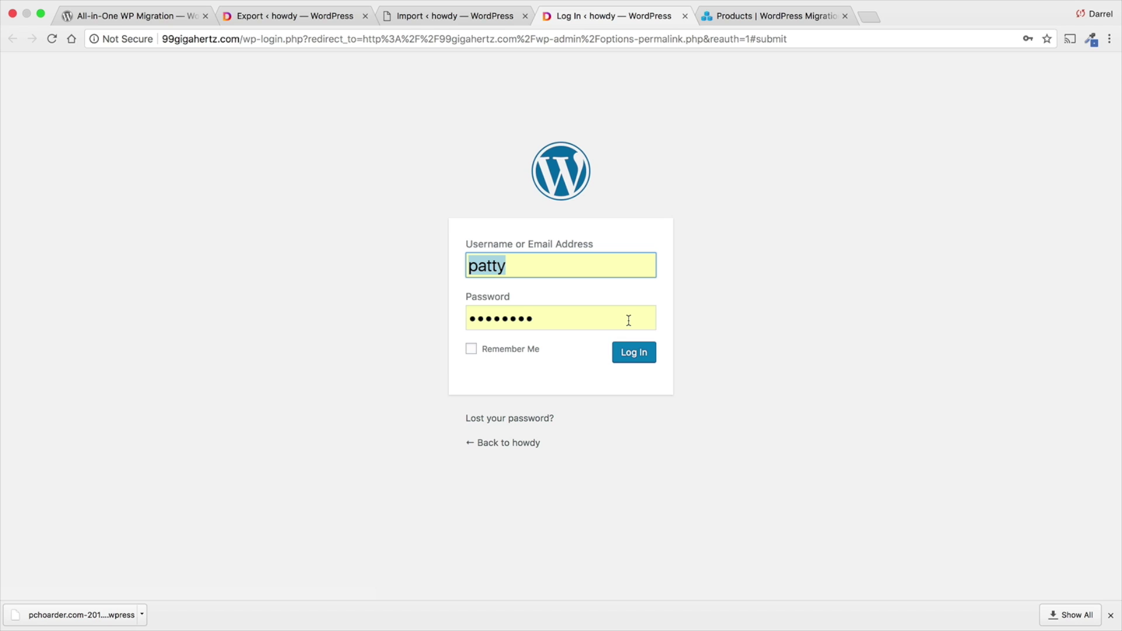
Step: Log back into 99gigahertz.com and re-save Permalinks, keeping the custom structure
left_click(632, 362)
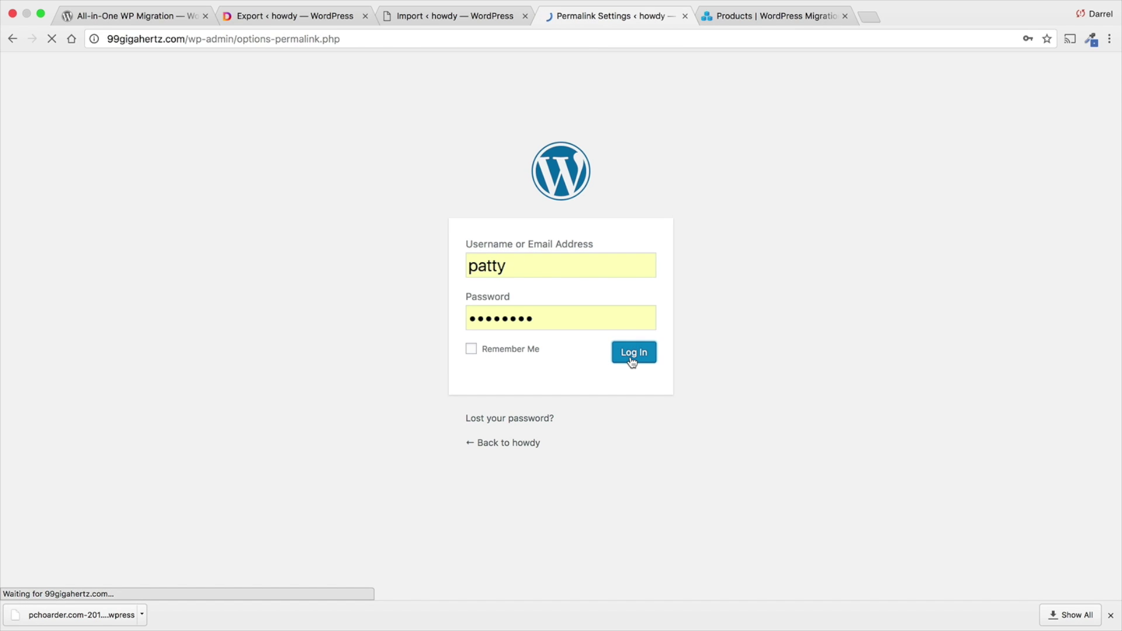
scroll(430, 375, "down", 3)
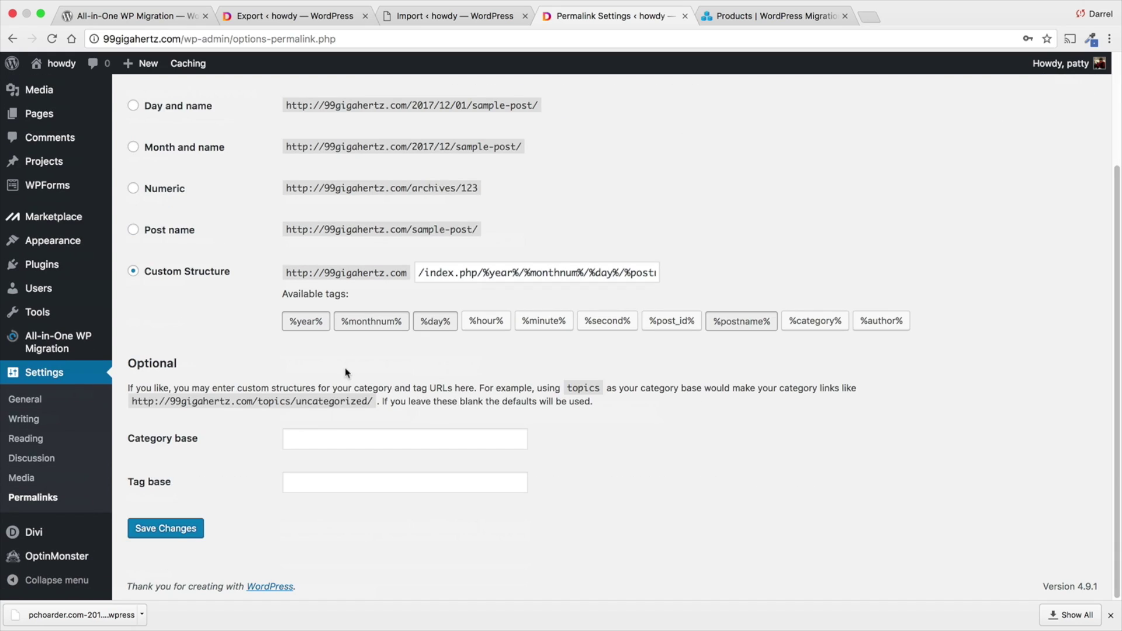
left_click(192, 529)
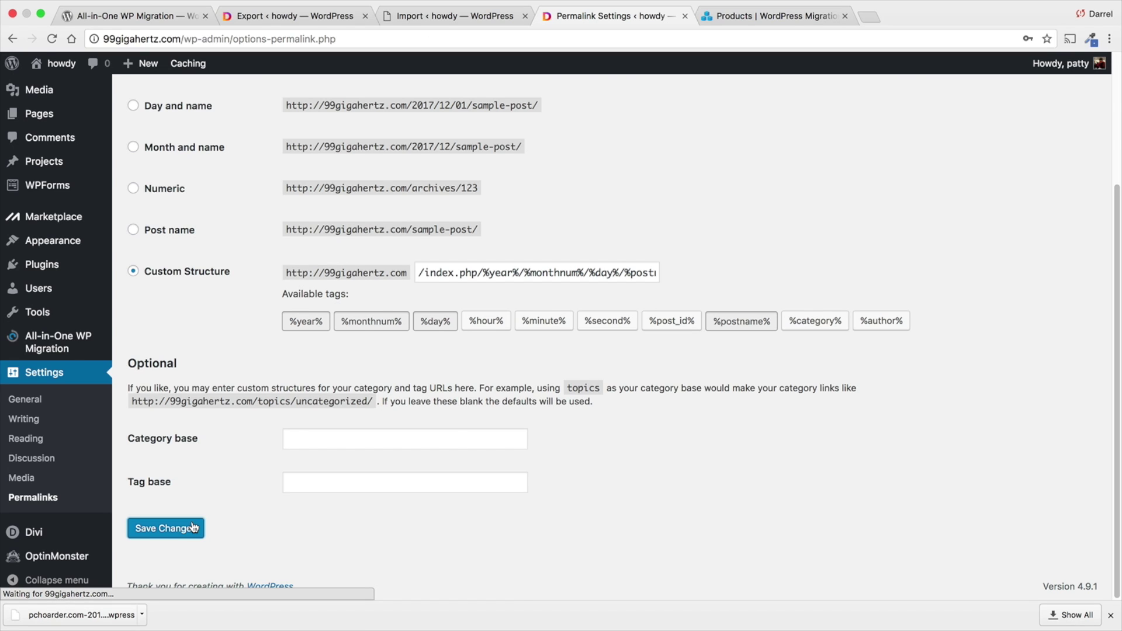
Step: Visit the cloned 99gigahertz.com High Fashion front end and open its About page
mouse_move(58, 69)
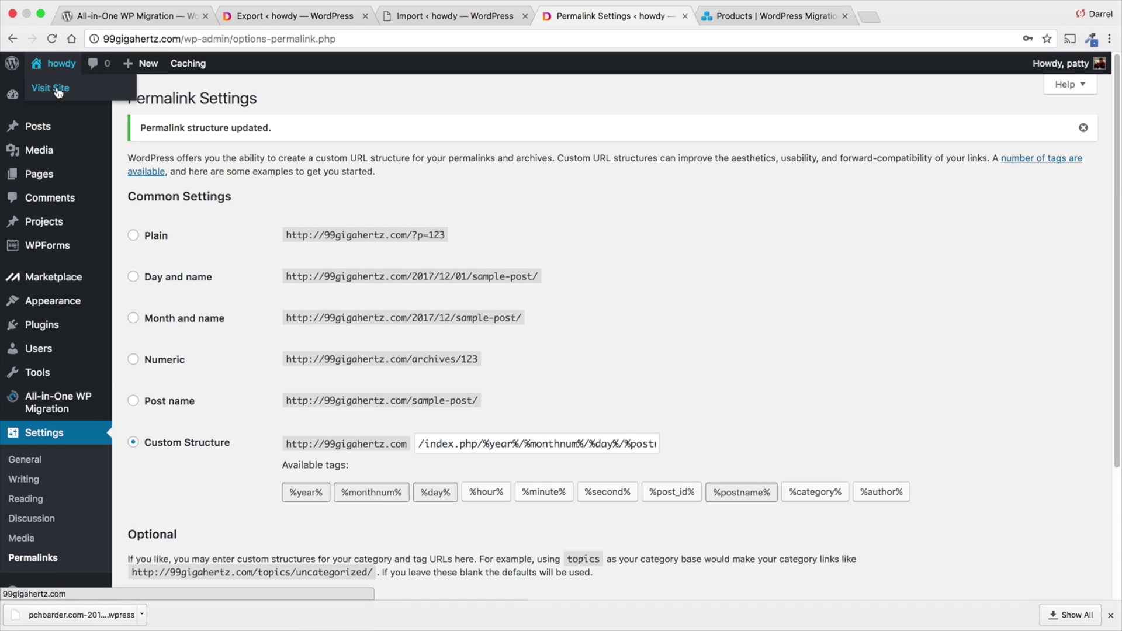
left_click(58, 90)
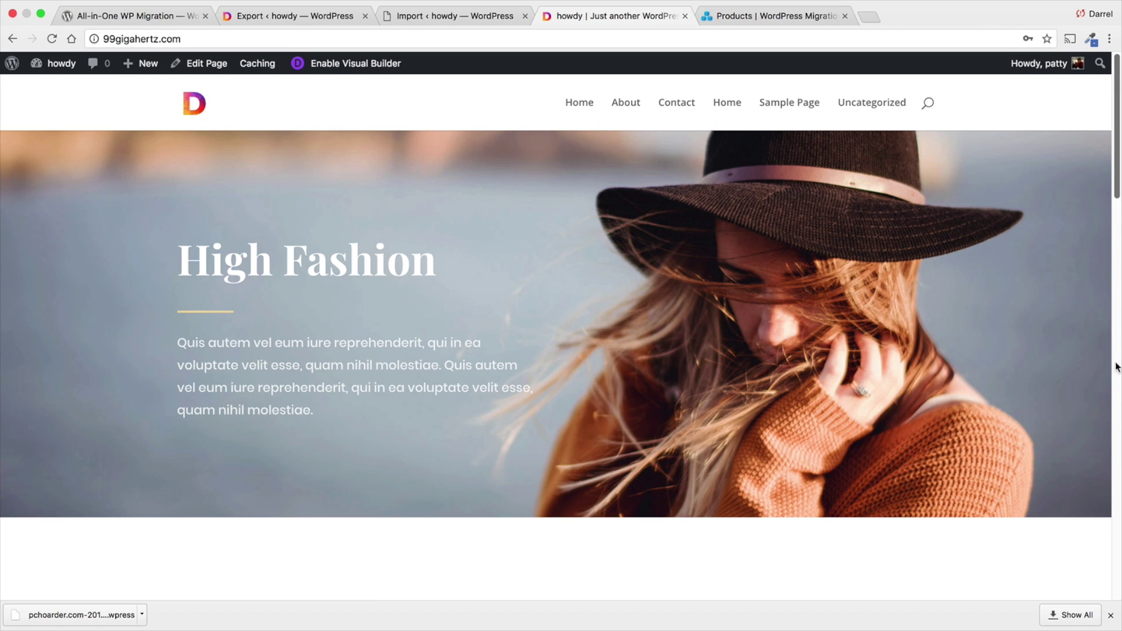
left_click(1111, 615)
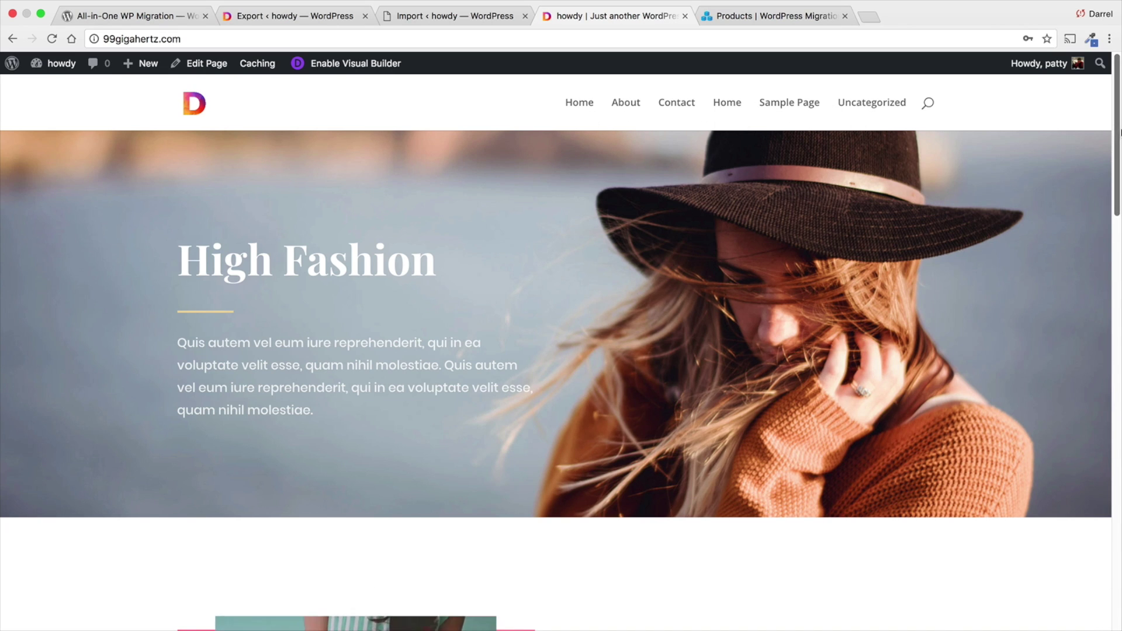
left_click_drag(1120, 132, 1118, 105)
left_click(829, 114)
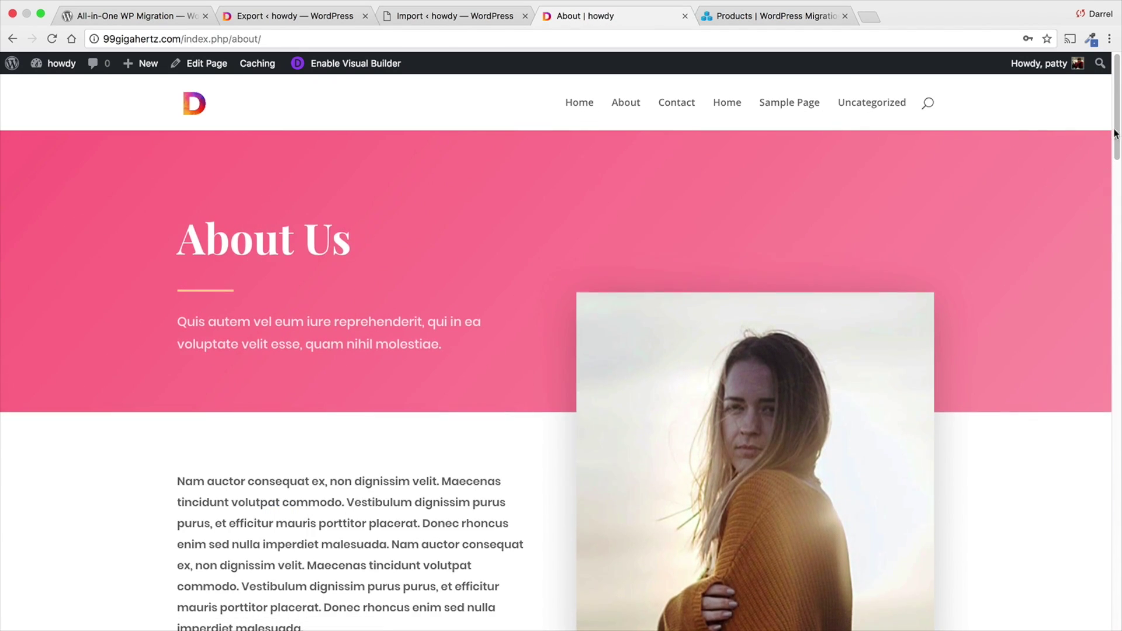
mouse_move(1116, 133)
left_mouse_down()
mouse_move(1103, 602)
mouse_move(1116, 114)
left_mouse_up()
Step: Go from the cloned site's About Us page to its home page
left_click(337, 26)
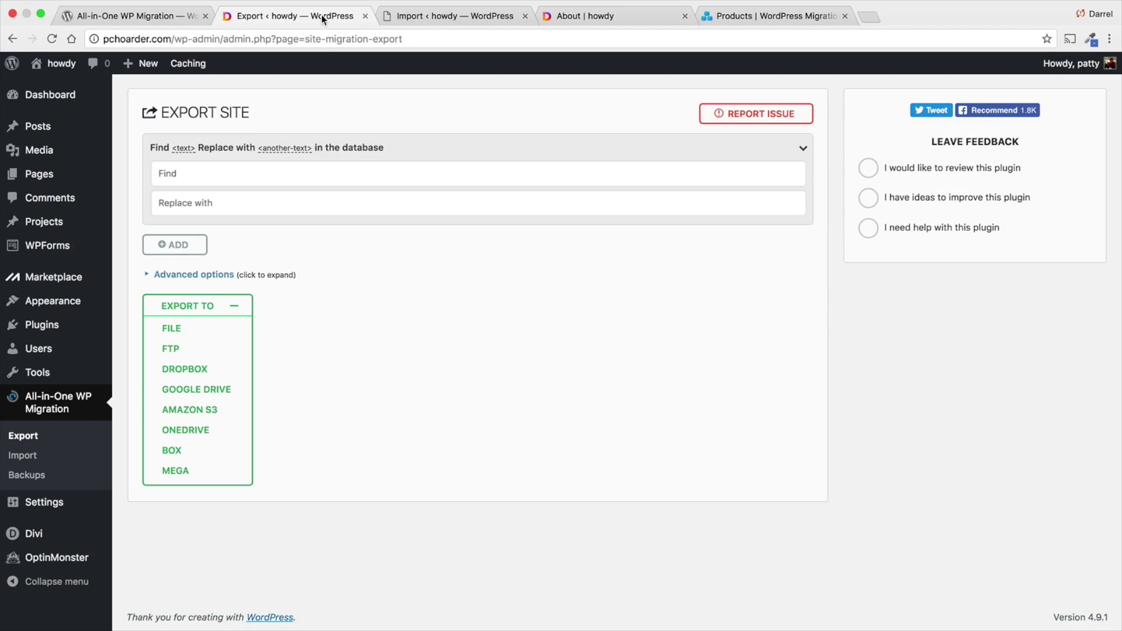
left_click(53, 86)
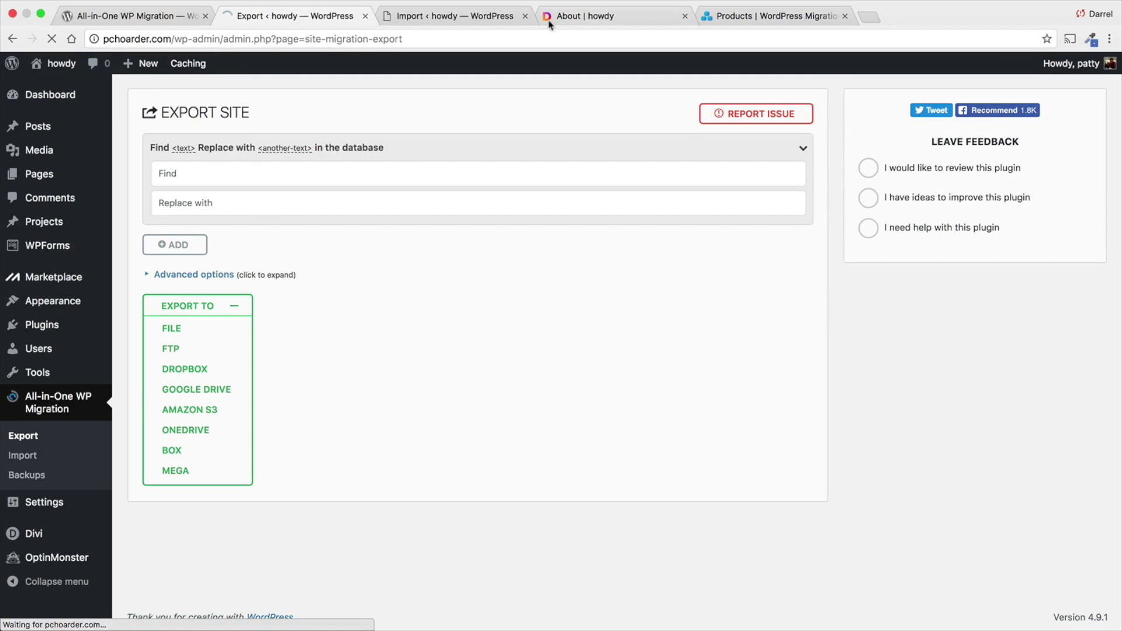
left_click_drag(561, 17, 397, 16)
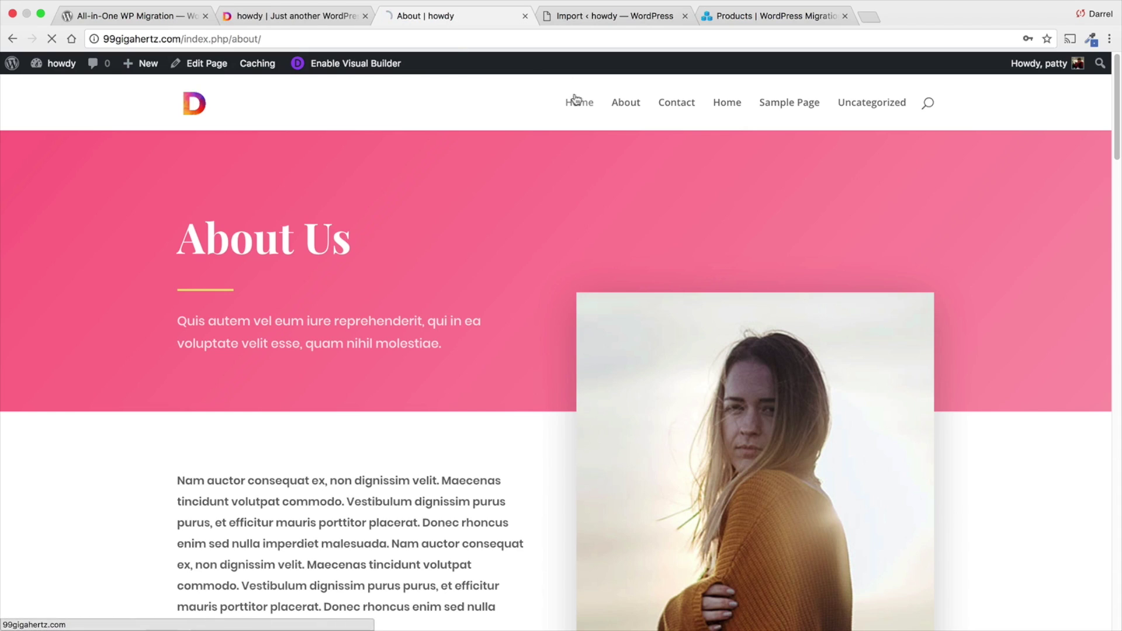
left_click(579, 102)
Step: Compare the pchoarder.com and 99gigahertz.com home pages by scrolling each
left_click(332, 15)
left_click(433, 14)
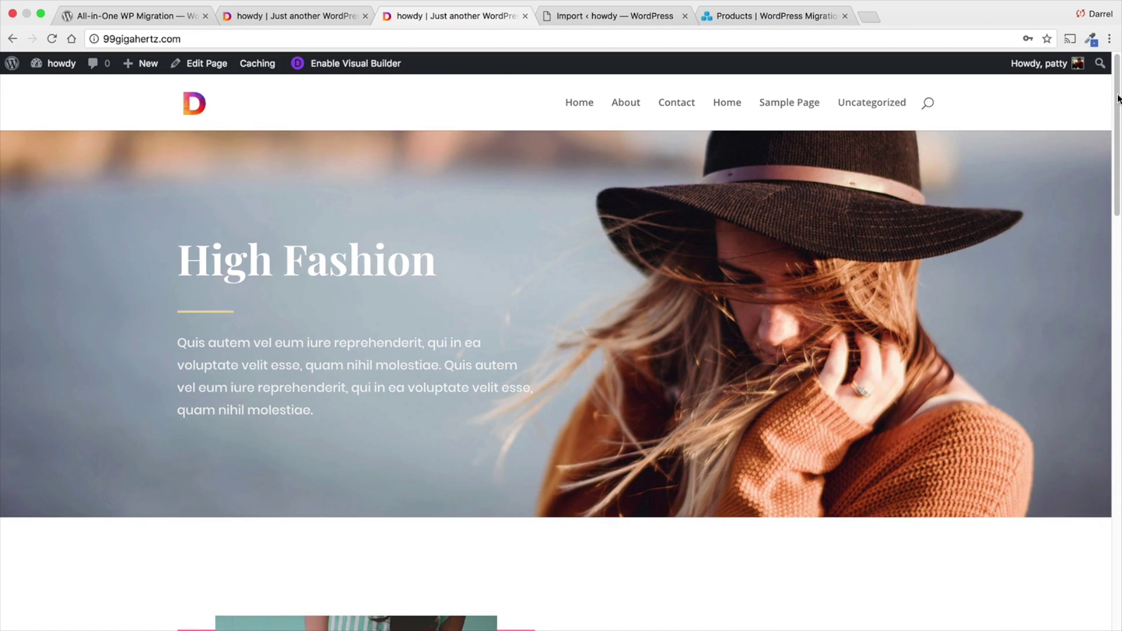
scroll(978, 128, "down", 6)
left_click(331, 17)
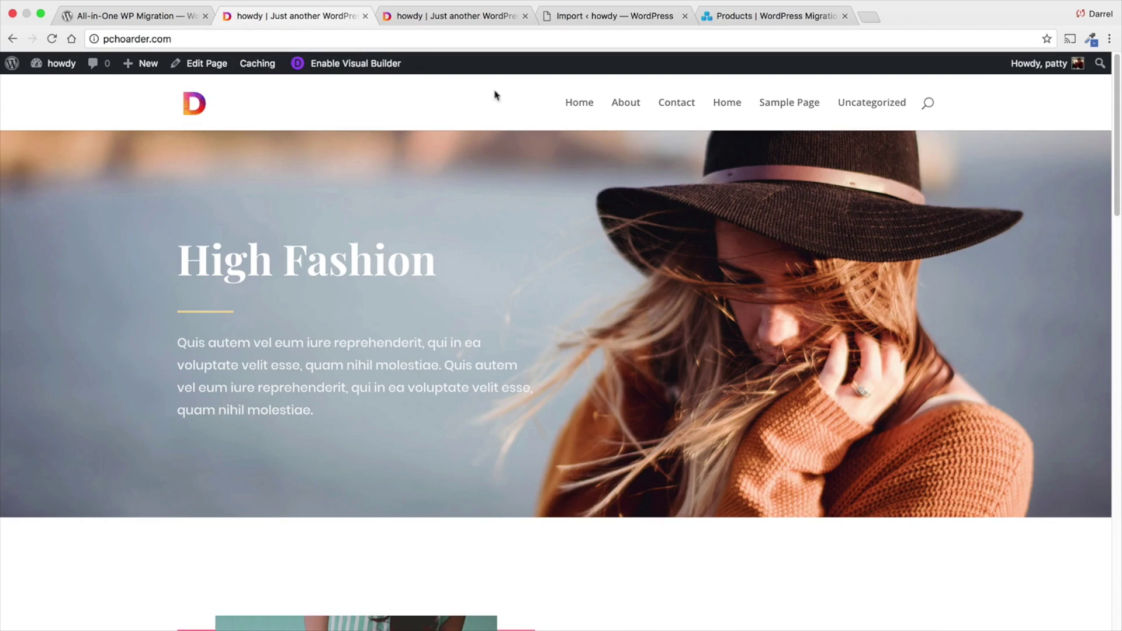
scroll(1116, 331, "down", 10)
scroll(1116, 330, "down", 8)
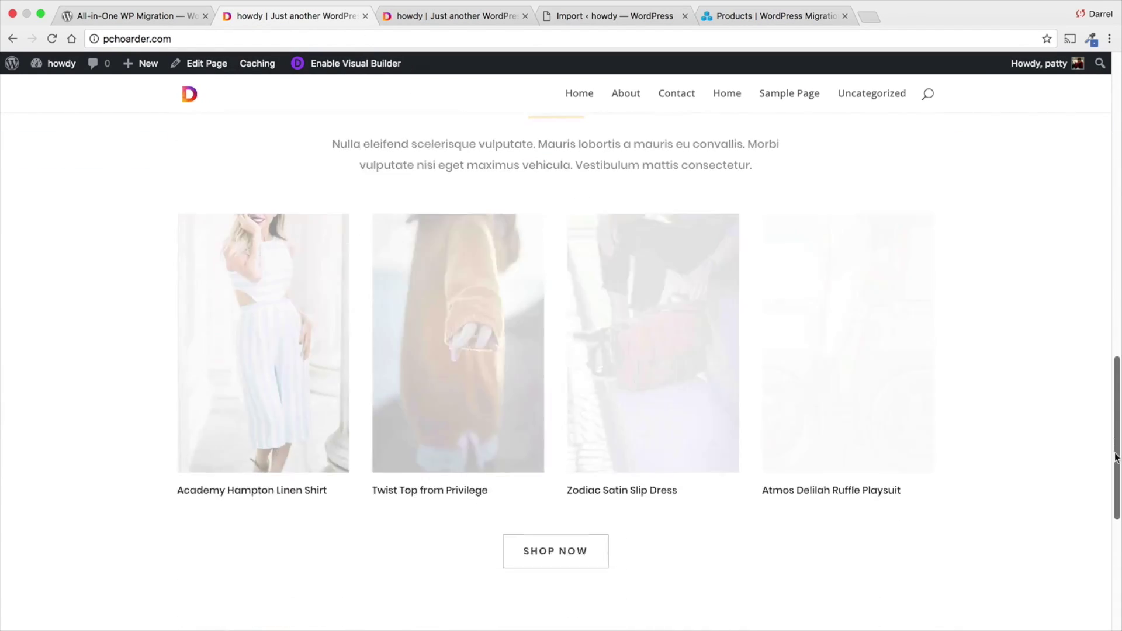
scroll(1116, 234, "up", 20)
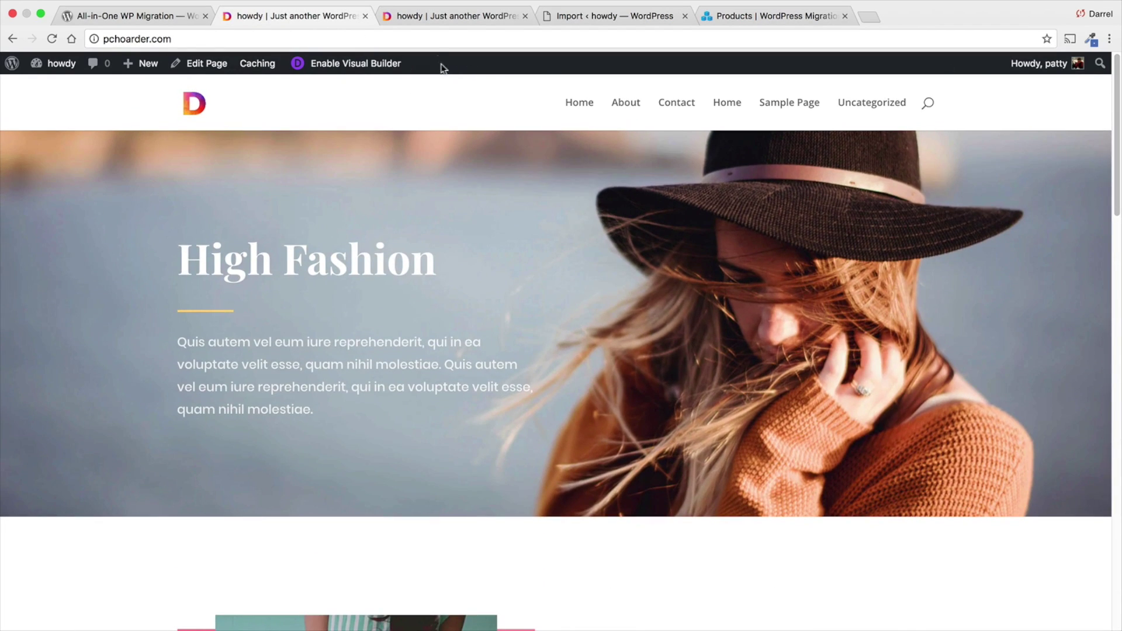
left_click(439, 21)
left_click_drag(1115, 143, 1116, 58)
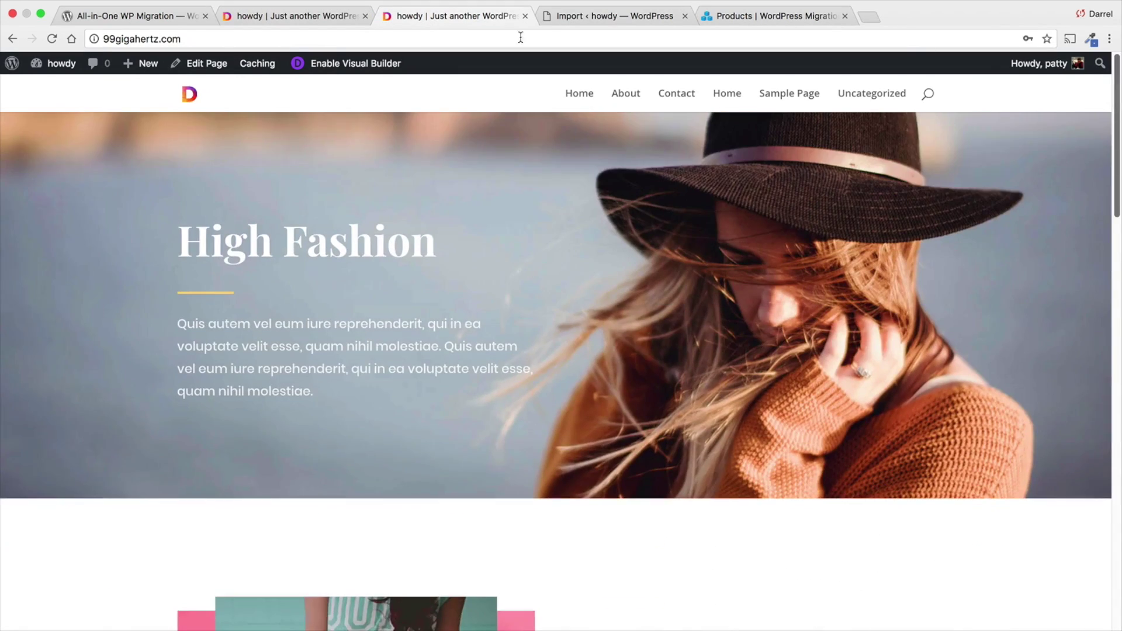
Step: Open the pchoarder.com dashboard, then the All-in-One WP Migration Backups list
left_click(325, 21)
mouse_move(56, 63)
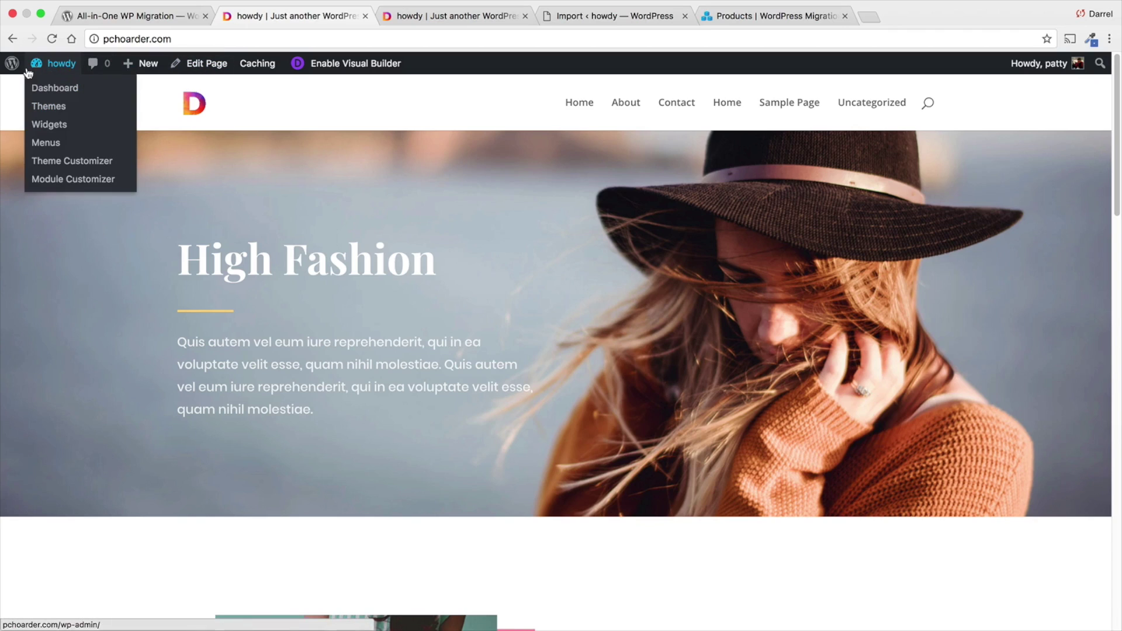
left_click(45, 89)
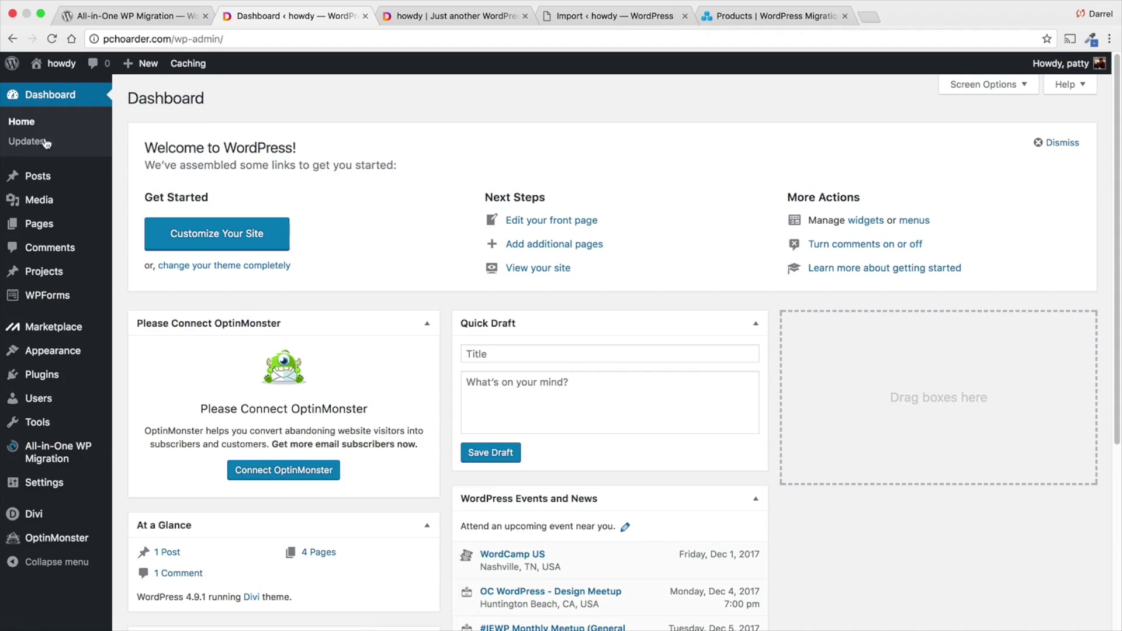
mouse_move(68, 451)
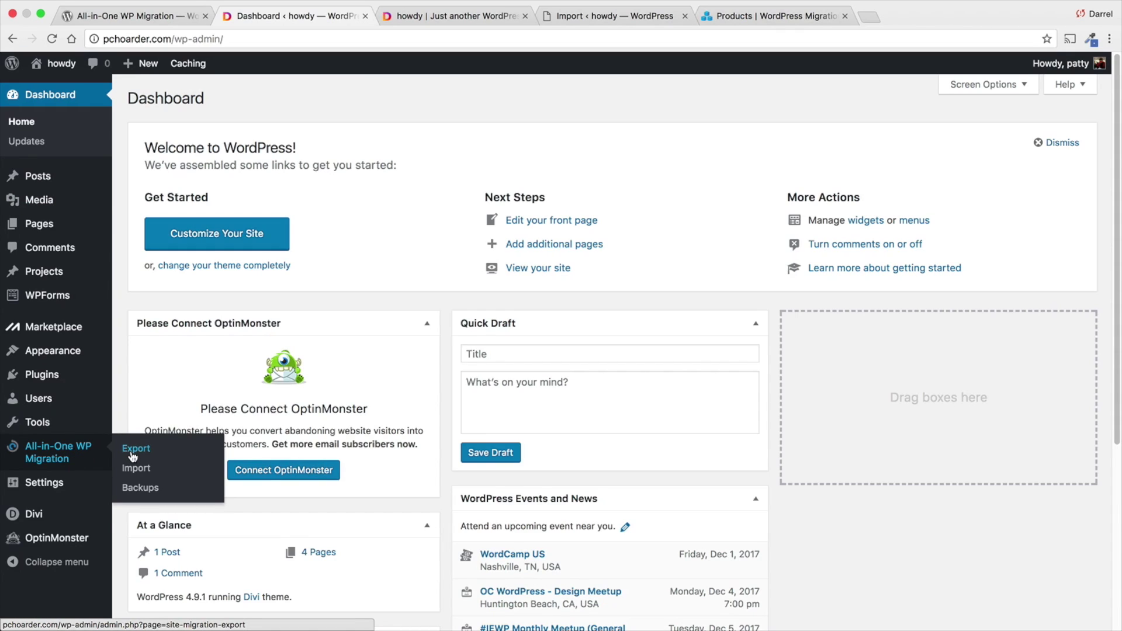
left_click(140, 488)
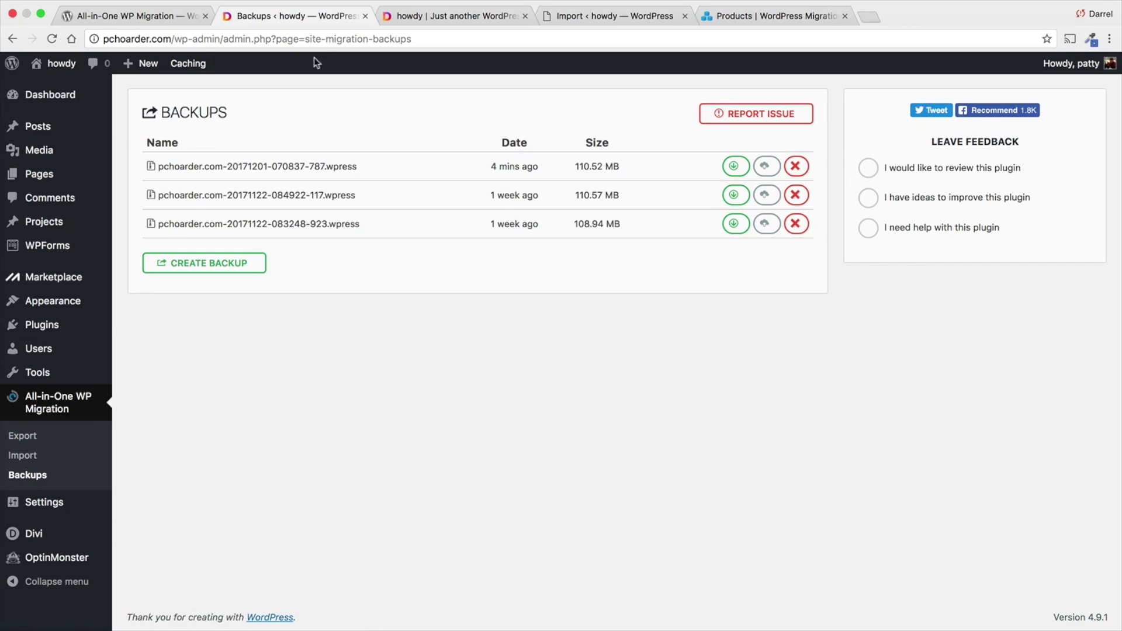
mouse_move(65, 63)
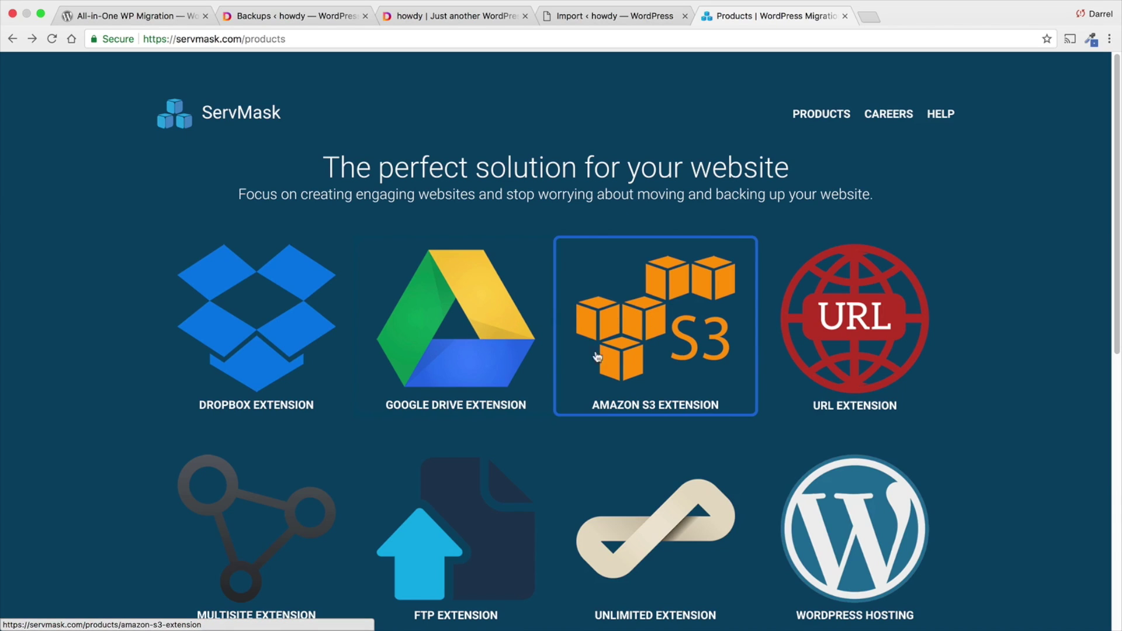
scroll(696, 335, "down", 3)
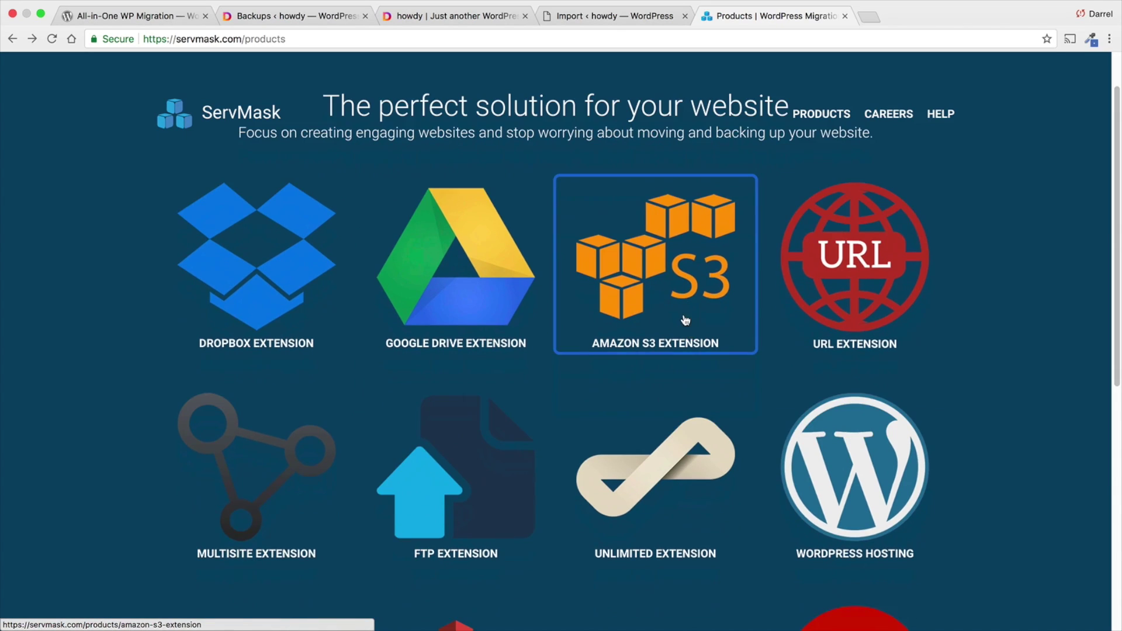
scroll(684, 312, "down", 8)
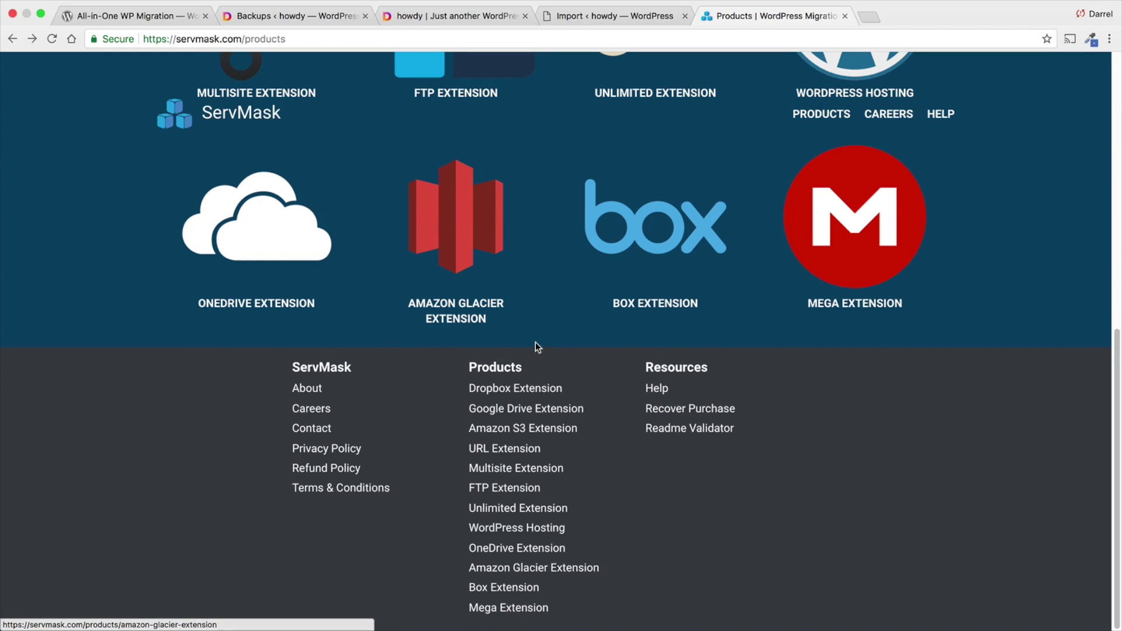
scroll(534, 345, "up", 1)
scroll(529, 345, "up", 6)
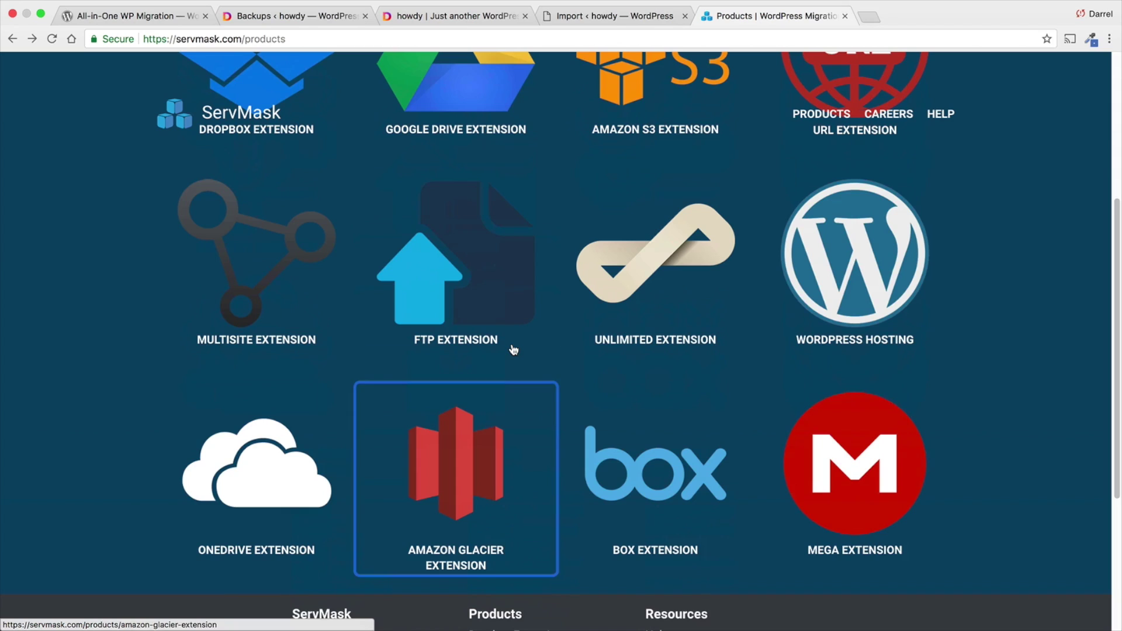
scroll(514, 345, "up", 5)
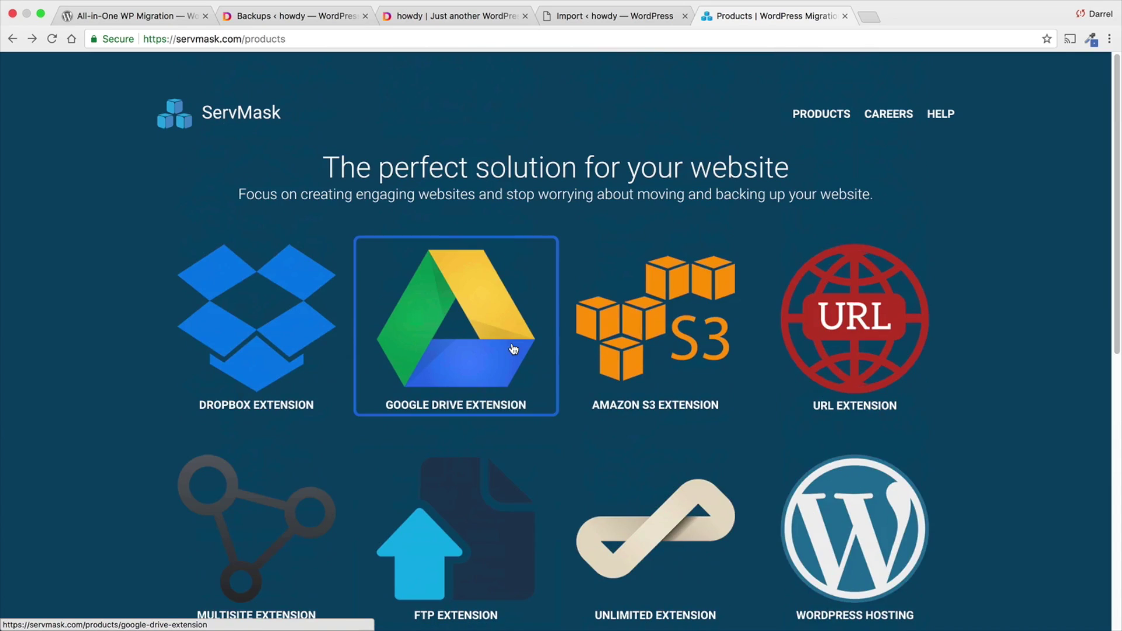
Step: Read through the All-in-One WP Migration WordPress.org page's Description and Ratings sections
left_click(112, 17)
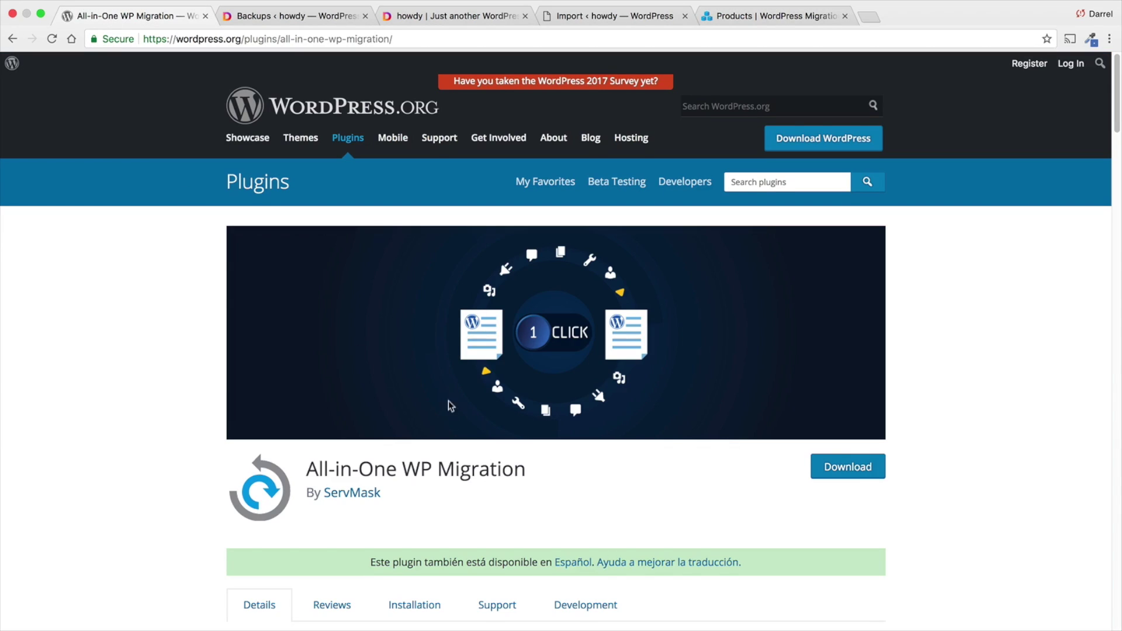
scroll(493, 451, "down", 4)
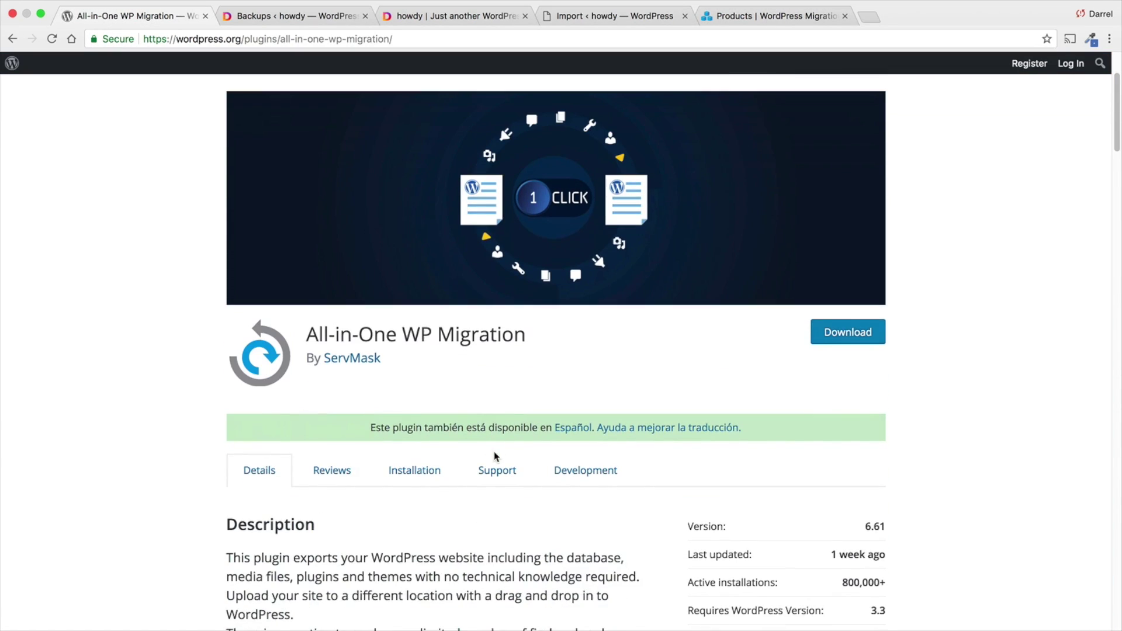
scroll(493, 456, "down", 4)
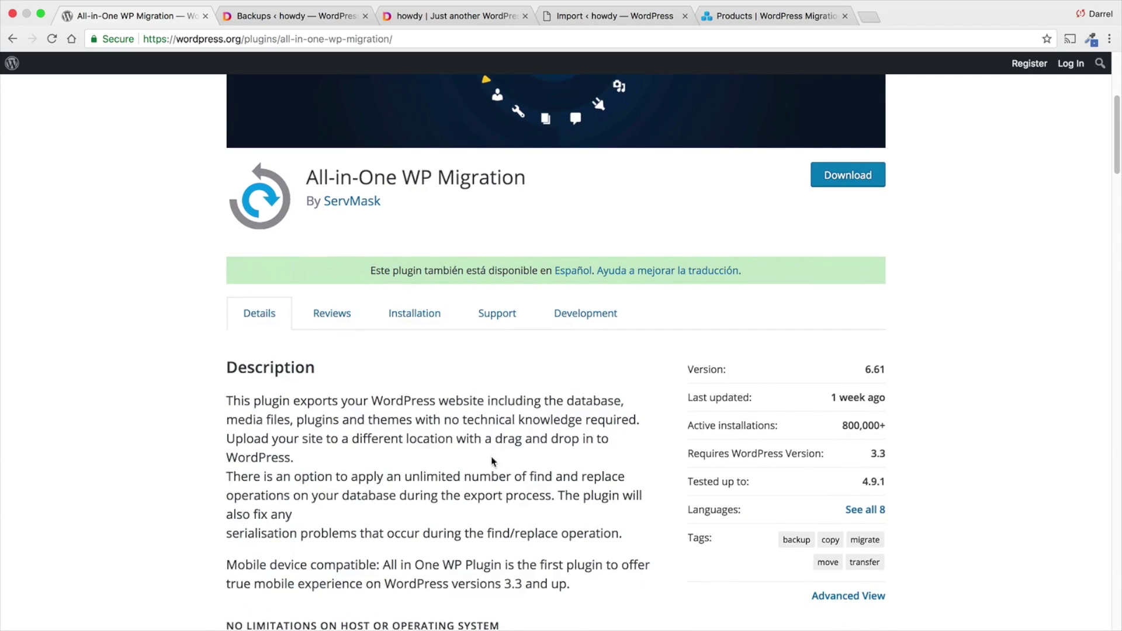
scroll(486, 460, "down", 1)
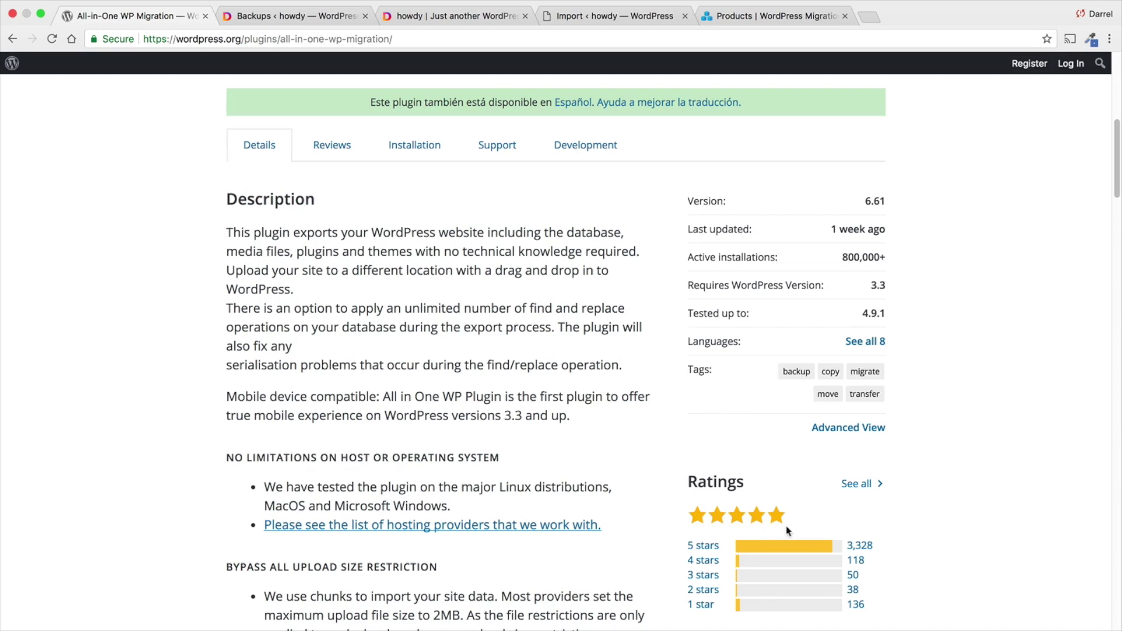
scroll(778, 444, "up", 10)
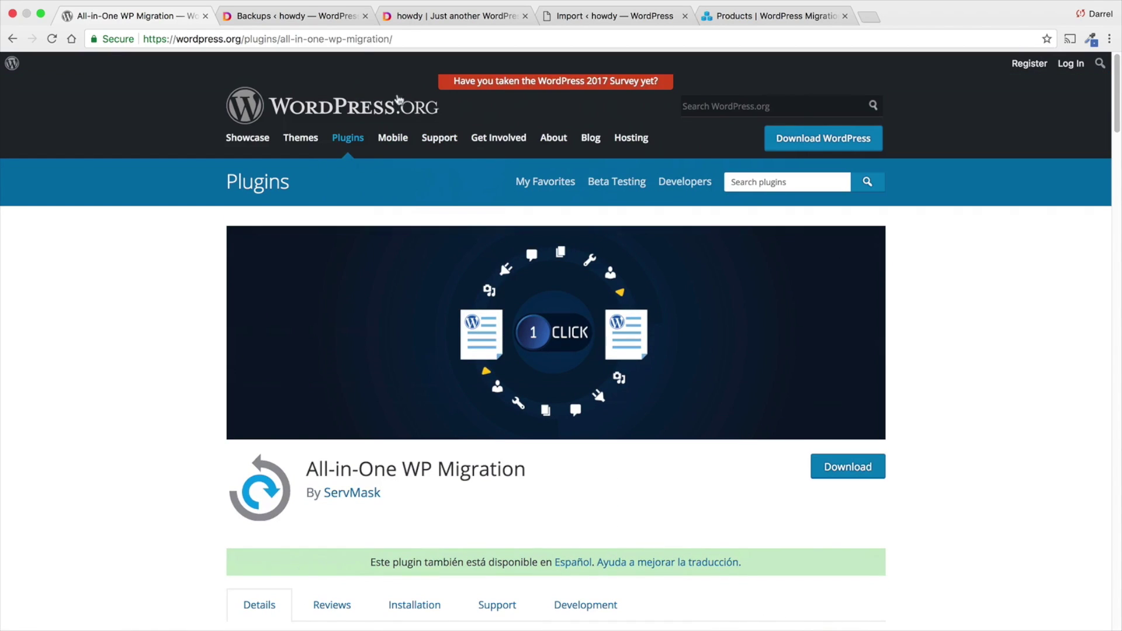
Step: Return to the cloned site's import results and close the import-success message
left_click(608, 16)
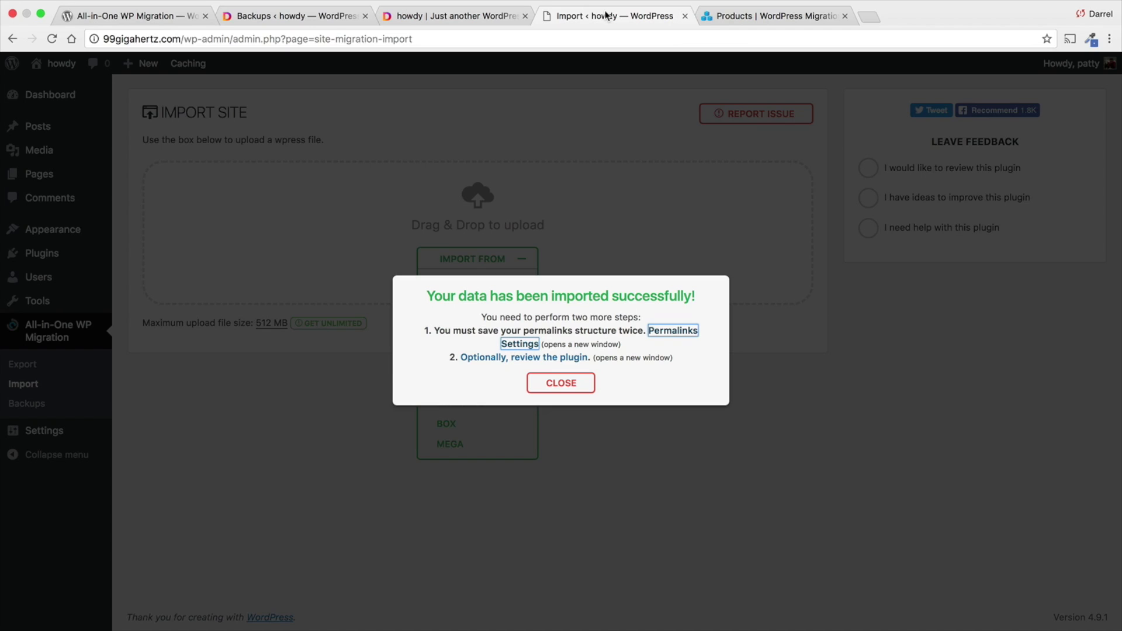
left_click(561, 384)
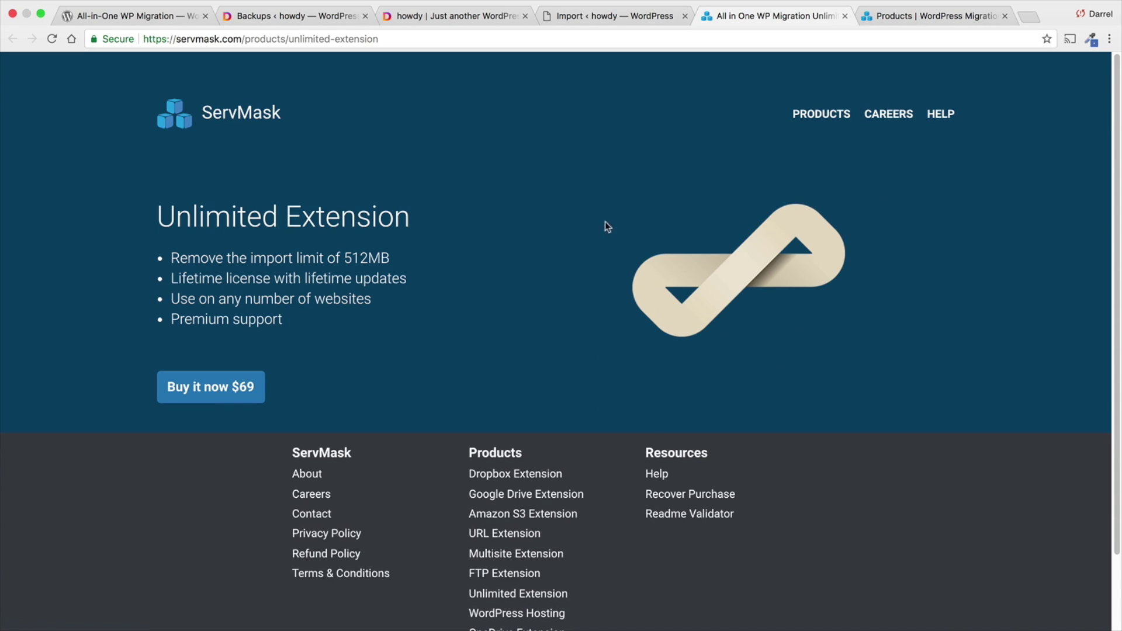
Step: From the pchoarder.com Backups page, visit the site's High Fashion front end
left_click(293, 16)
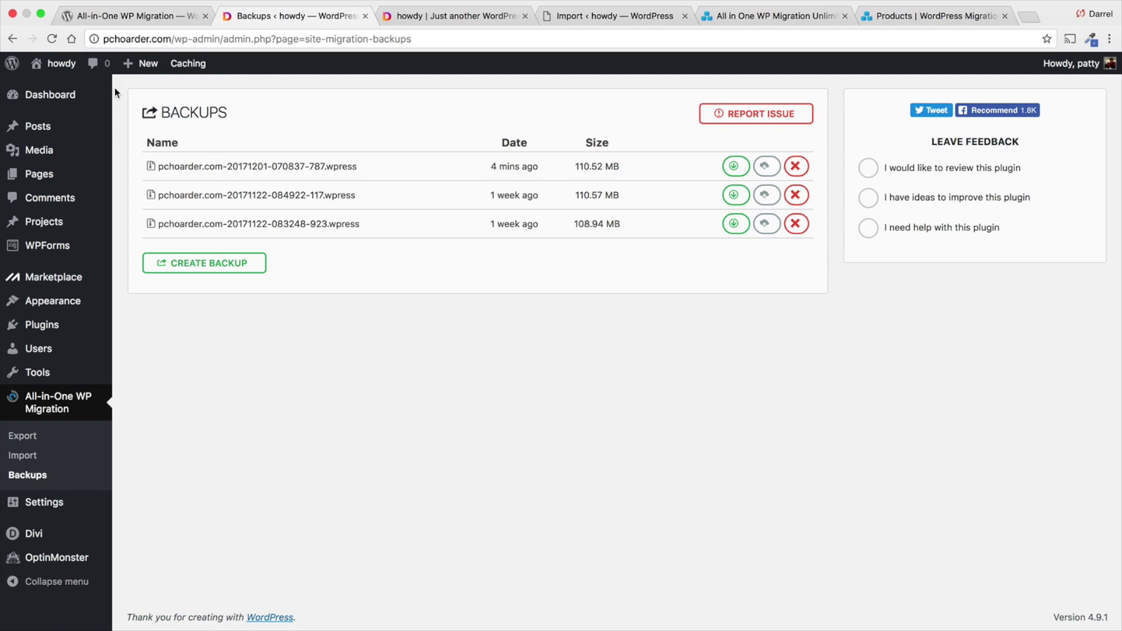
left_click(69, 89)
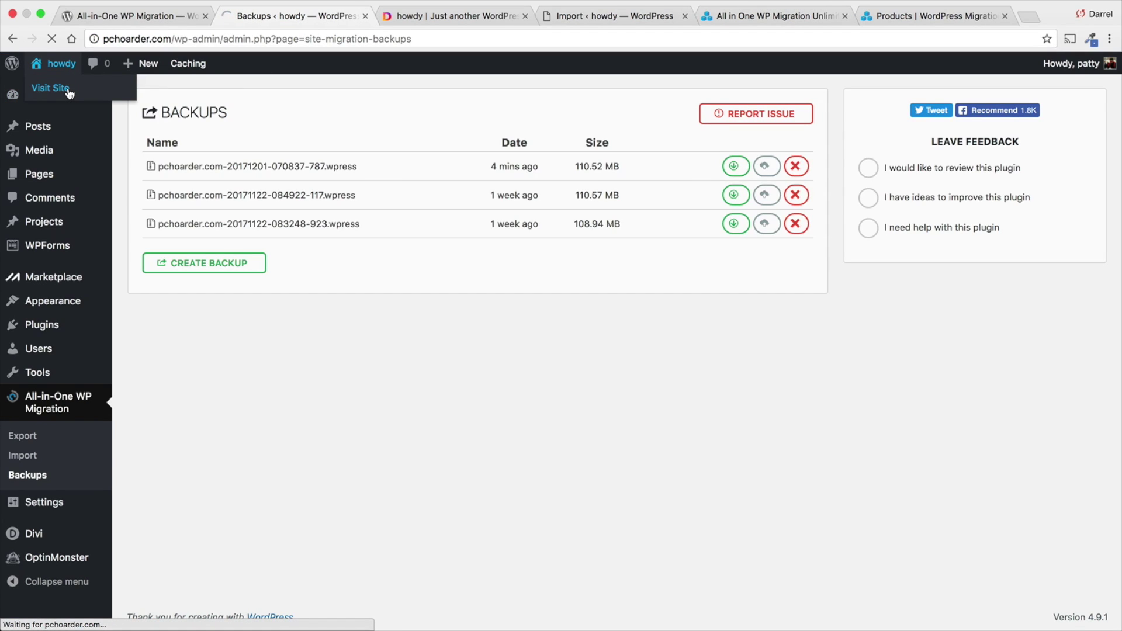